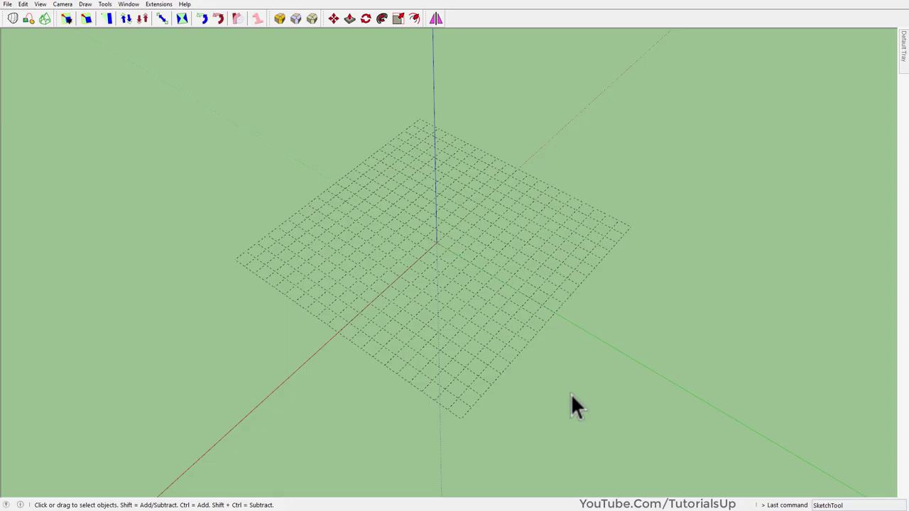
# Draw a small circle at the origin and delete the grid.
pyautogui.moveTo(571, 401)
pyautogui.mouseDown(button='middle')
pyautogui.moveTo(659, 369)
pyautogui.moveTo(559, 356)
pyautogui.moveTo(490, 370)
pyautogui.mouseUp(button='middle')
pyautogui.press('c')
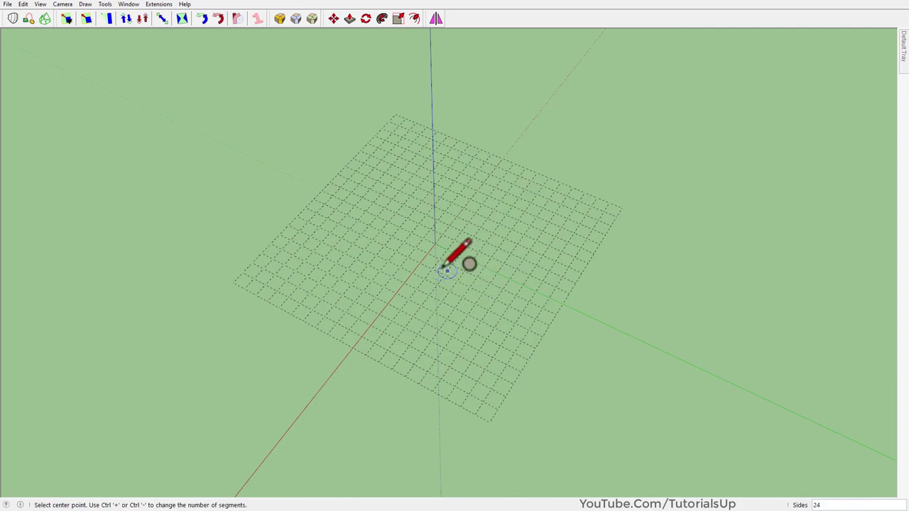
pyautogui.scroll(3, 446, 275)
pyautogui.click(446, 275)
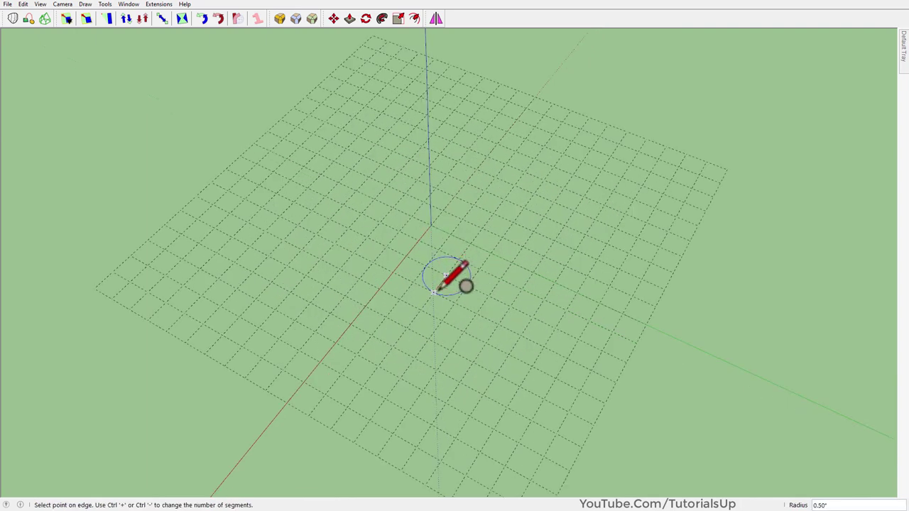
pyautogui.click(434, 288)
pyautogui.moveTo(446, 274); pyautogui.dragTo(560, 332, button='middle')
pyautogui.press('space')
pyautogui.click(560, 326)
pyautogui.press('Delete')
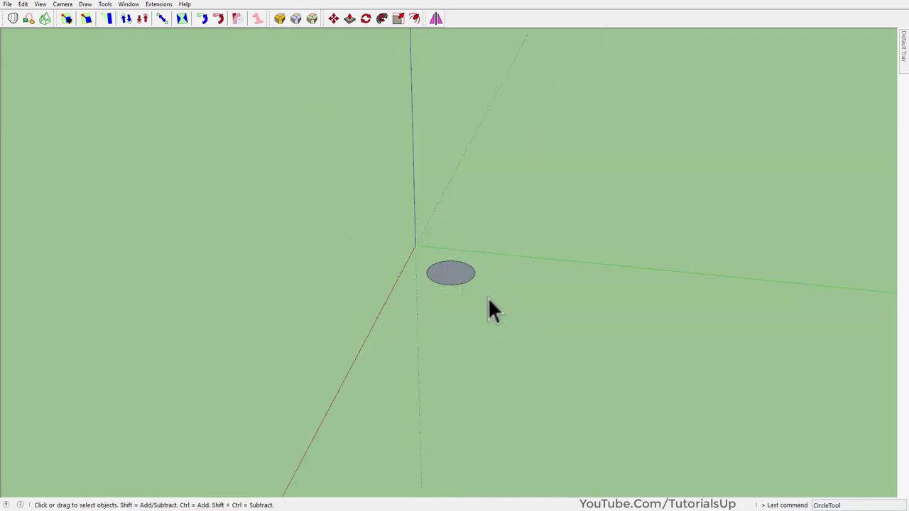
# Draw a vertical line up from the circle's centre, then a horizontal line along the green axis.
pyautogui.press('l')
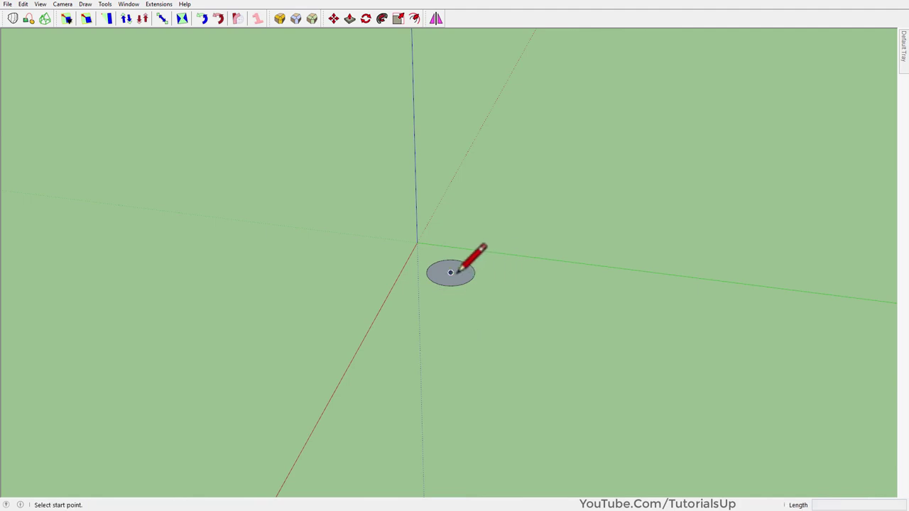
pyautogui.click(452, 272)
pyautogui.moveTo(462, 270)
pyautogui.mouseDown(button='middle')
pyautogui.moveTo(450, 234)
pyautogui.moveTo(471, 288)
pyautogui.mouseUp(button='middle')
pyautogui.press('Return')
pyautogui.write('5')
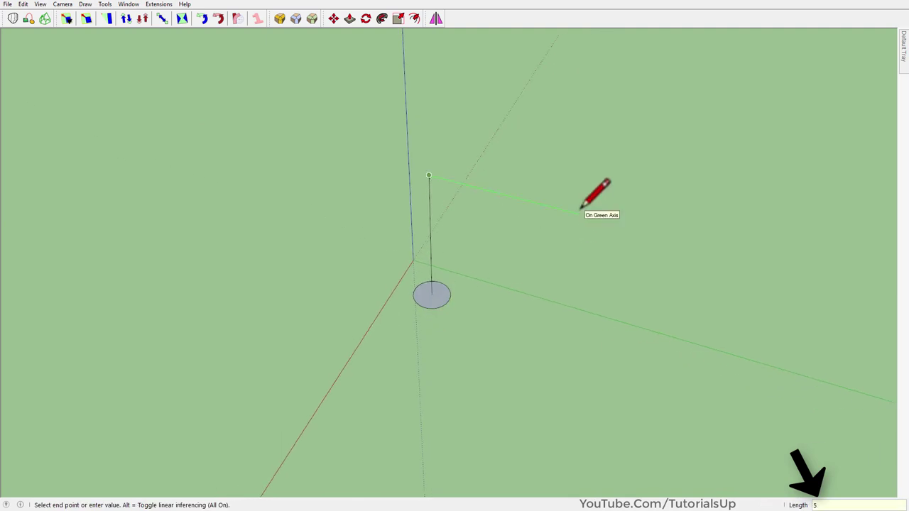
pyautogui.press('Return')
pyautogui.press('space')
pyautogui.moveTo(419, 281)
pyautogui.mouseDown(button='middle')
pyautogui.moveTo(325, 256)
pyautogui.moveTo(429, 262)
pyautogui.mouseUp(button='middle')
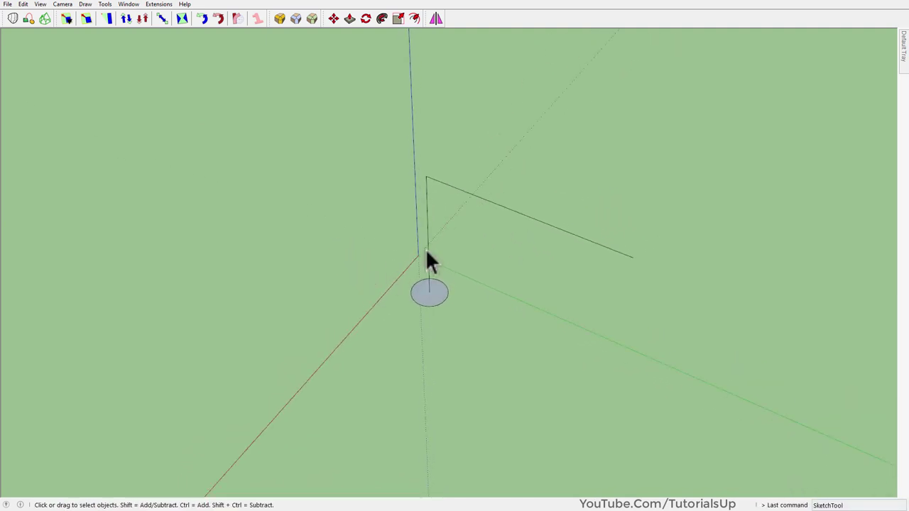
pyautogui.moveTo(496, 228)
pyautogui.mouseDown(button='middle')
pyautogui.moveTo(465, 198)
pyautogui.moveTo(430, 221)
pyautogui.mouseUp(button='middle')
# Round the corner between the vertical and horizontal lines with an arc.
pyautogui.press('c')
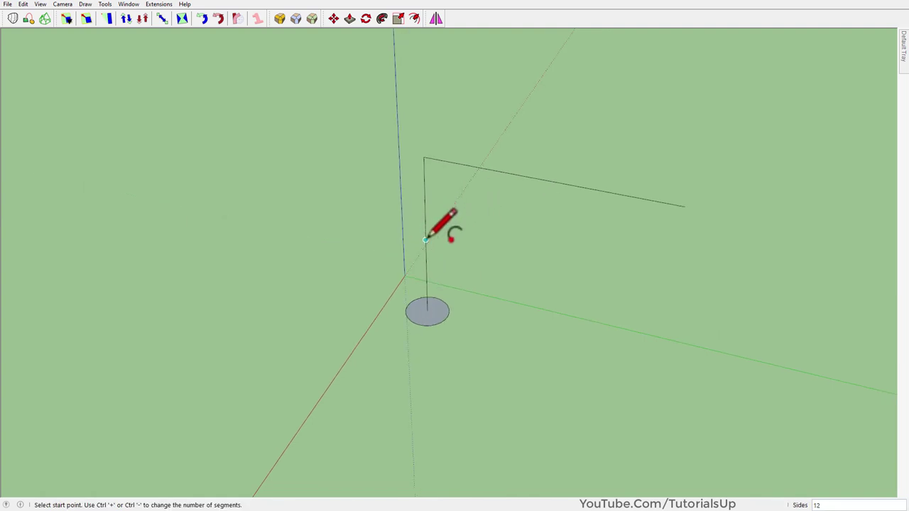
pyautogui.click(425, 239)
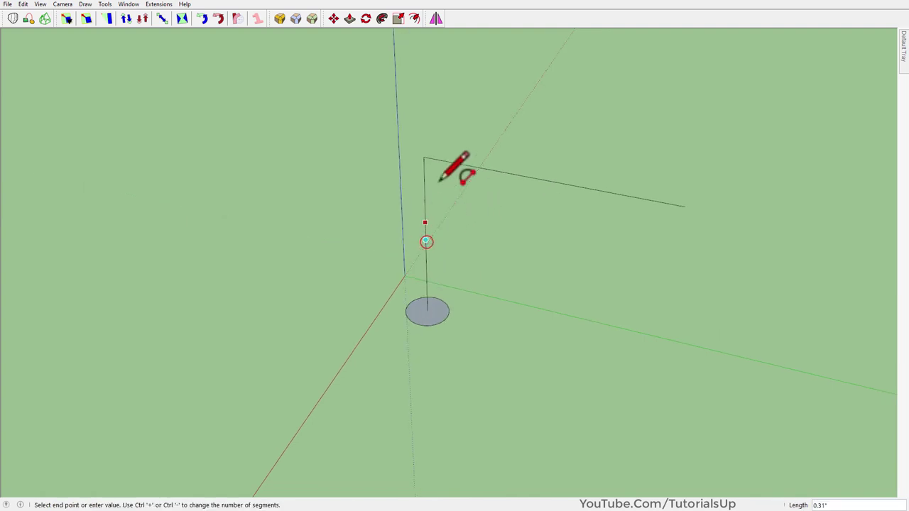
pyautogui.doubleClick(521, 175)
pyautogui.press('space')
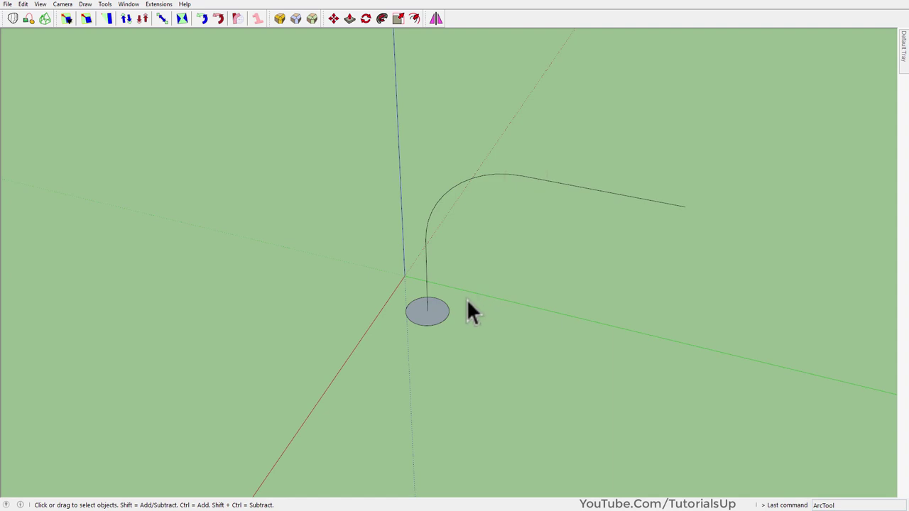
pyautogui.moveTo(468, 310); pyautogui.dragTo(439, 313, button='middle')
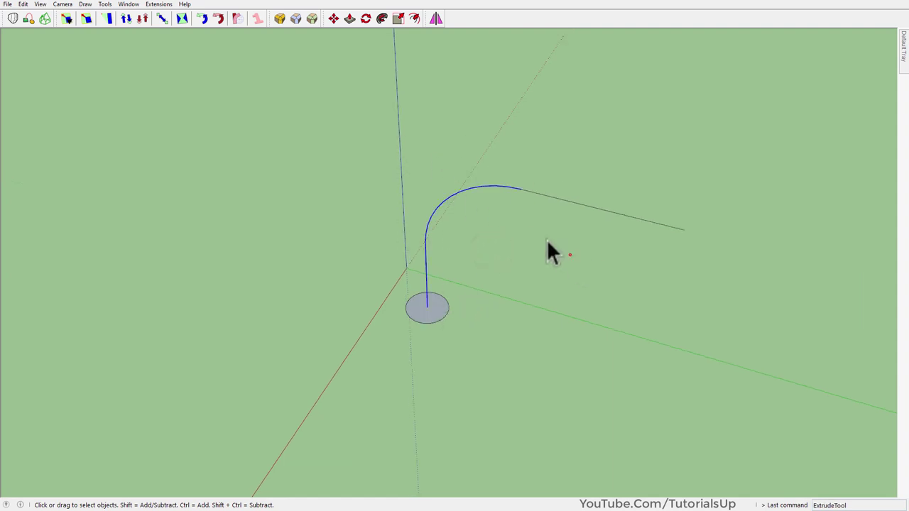
# Sweep the circle along the rounded path with Follow Me to form the pipe.
pyautogui.click(385, 20)
pyautogui.click(434, 313)
pyautogui.press('space')
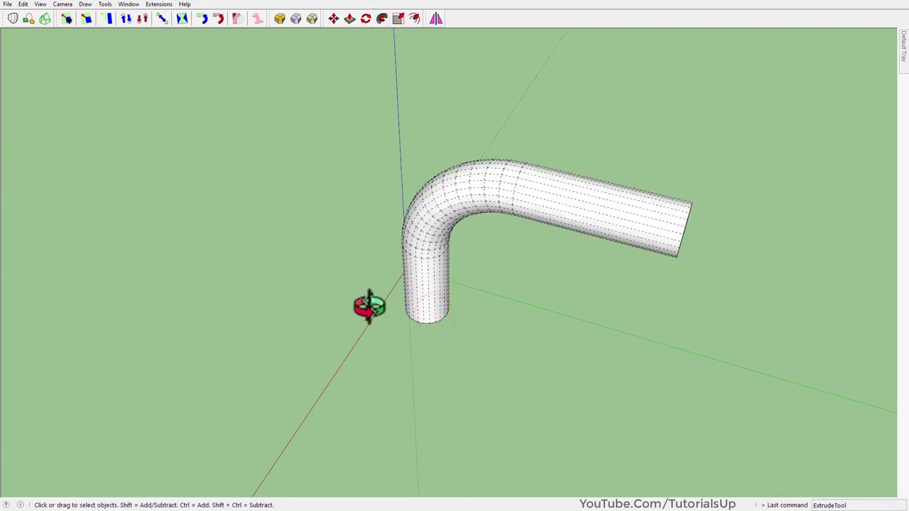
pyautogui.moveTo(369, 306)
pyautogui.mouseDown(button='middle')
pyautogui.moveTo(156, 269)
pyautogui.moveTo(577, 263)
pyautogui.mouseUp(button='middle')
pyautogui.scroll(2, 483, 254)
pyautogui.scroll(2, 458, 233)
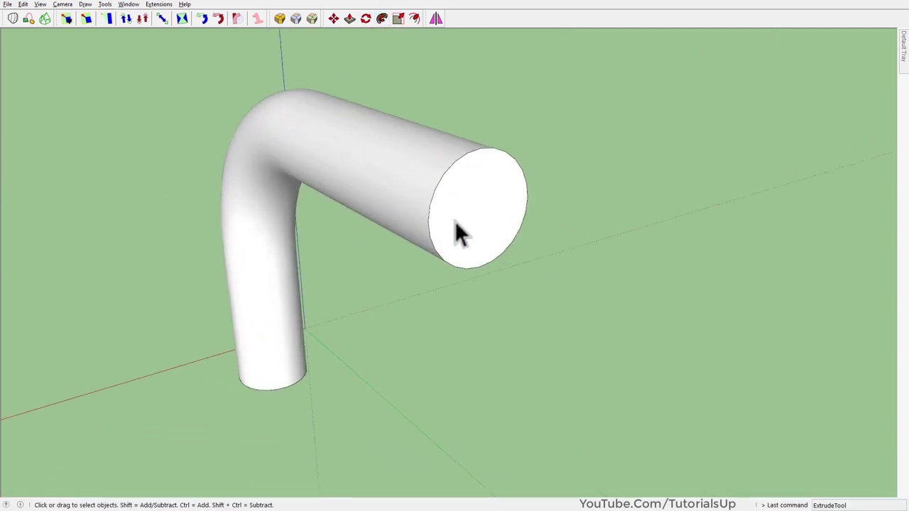
# Select the entire pipe and make it a component.
pyautogui.tripleClick(456, 222)
pyautogui.rightClick(454, 220)
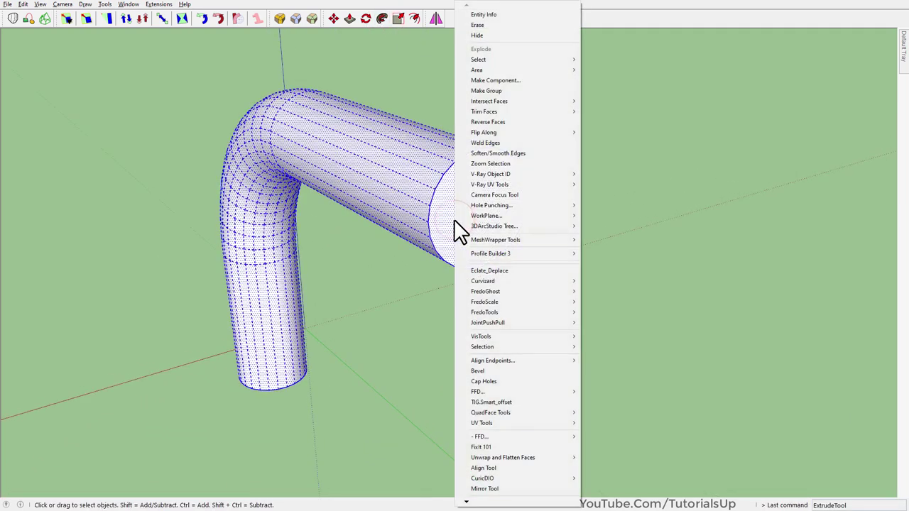
pyautogui.click(548, 82)
pyautogui.click(468, 347)
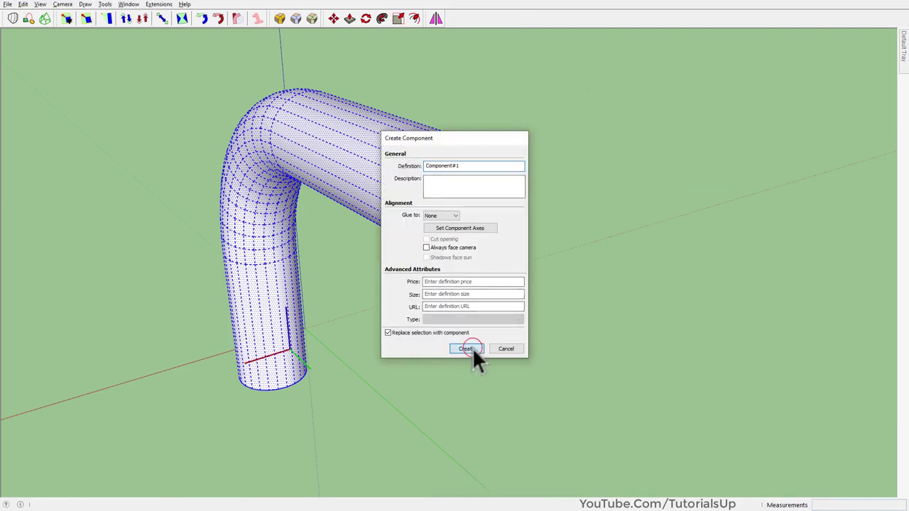
pyautogui.press('c')
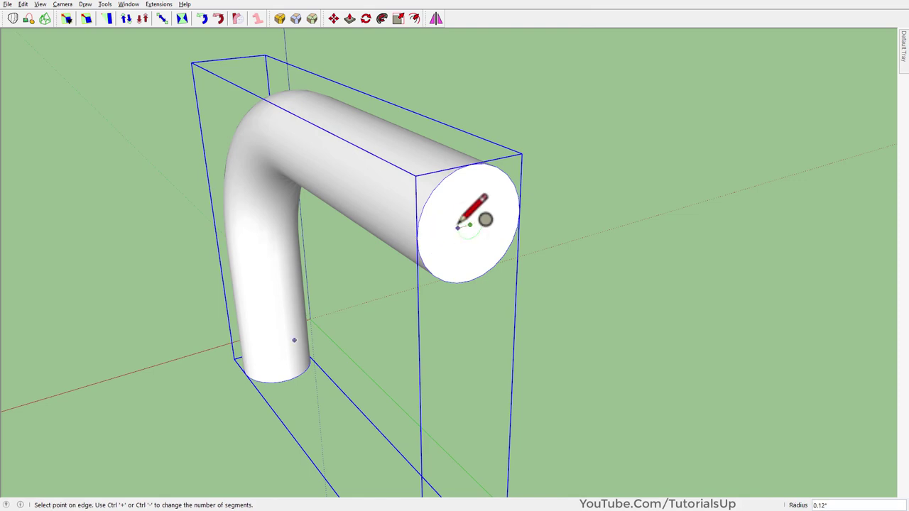
# Draw a small circle on the pipe's open end face.
pyautogui.scroll(2, 458, 221)
pyautogui.scroll(2, 419, 236)
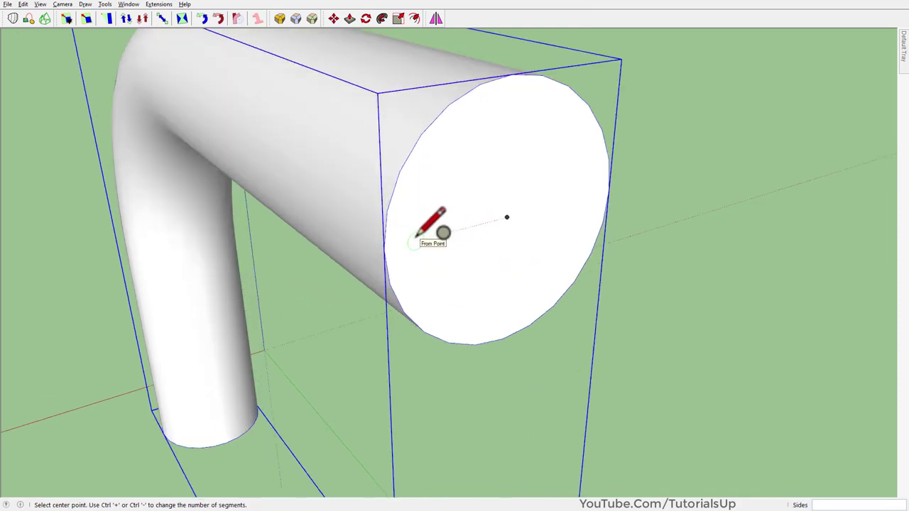
pyautogui.click(427, 237)
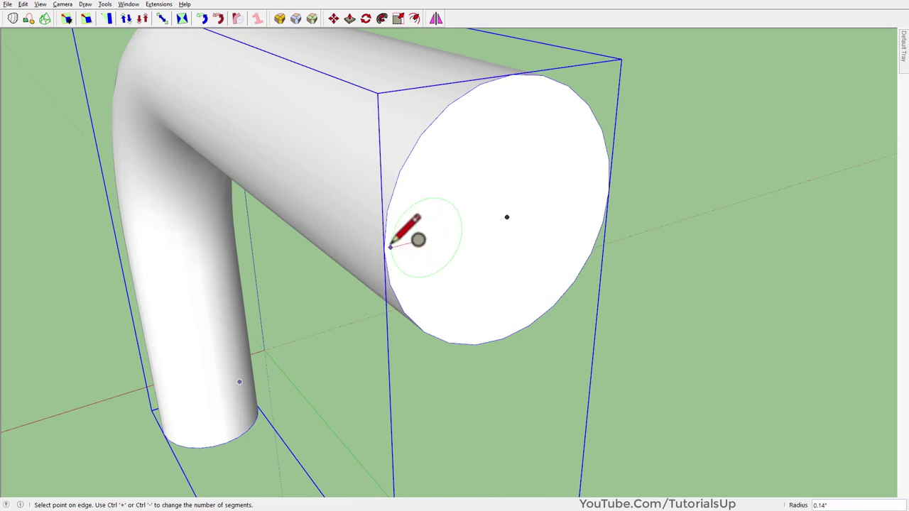
pyautogui.click(393, 247)
pyautogui.press('space')
# Move the small circle toward the rim of the end face.
pyautogui.click(426, 250)
pyautogui.moveTo(425, 249); pyautogui.dragTo(418, 237, button='middle')
pyautogui.press('m')
pyautogui.moveTo(447, 266); pyautogui.dragTo(493, 246, button='middle')
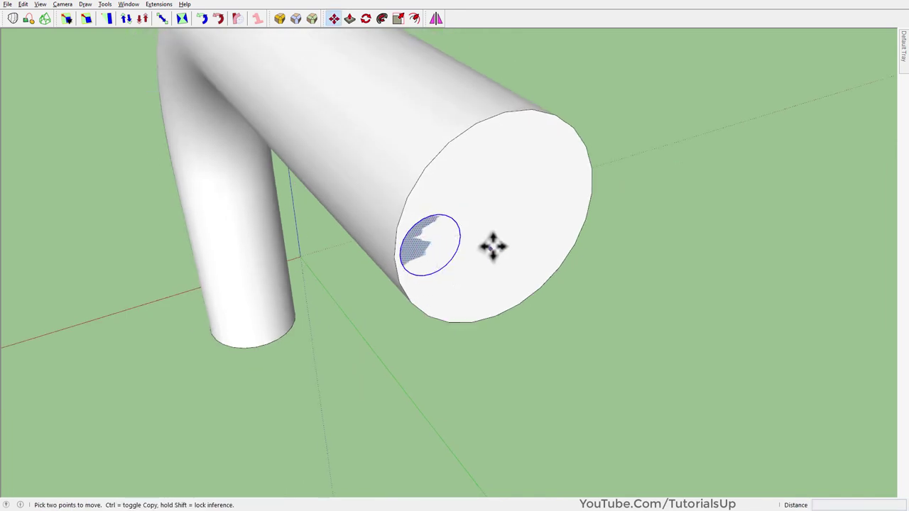
pyautogui.scroll(4, 490, 231)
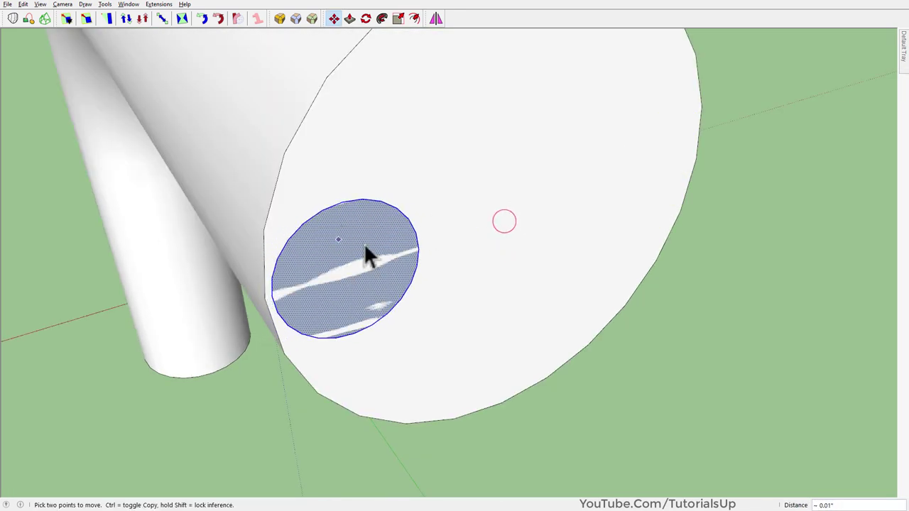
pyautogui.press('space')
pyautogui.scroll(-5, 376, 234)
pyautogui.press('l')
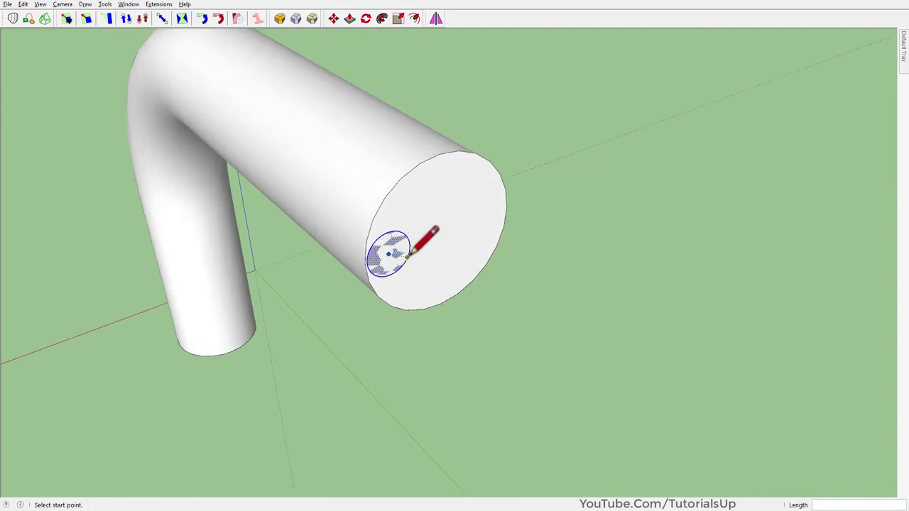
# Draw connected zigzag lines outward from the small circle's centre, then select the pipe and path.
pyautogui.click(389, 254)
pyautogui.moveTo(345, 239)
pyautogui.mouseDown(button='middle')
pyautogui.moveTo(519, 263)
pyautogui.moveTo(507, 260)
pyautogui.moveTo(466, 300)
pyautogui.mouseUp(button='middle')
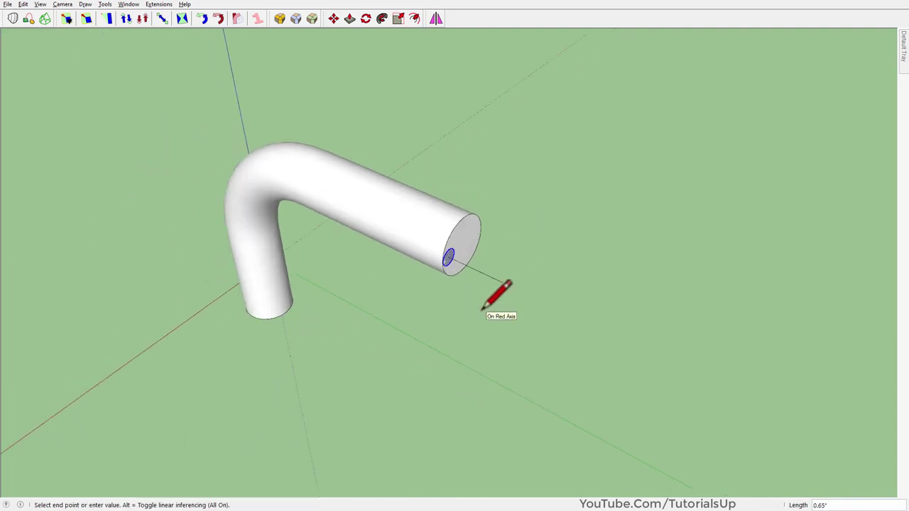
pyautogui.moveTo(485, 306)
pyautogui.mouseDown(button='middle')
pyautogui.moveTo(300, 215)
pyautogui.moveTo(552, 286)
pyautogui.mouseUp(button='middle')
pyautogui.moveTo(563, 329)
pyautogui.mouseDown(button='middle')
pyautogui.moveTo(543, 363)
pyautogui.moveTo(557, 351)
pyautogui.mouseUp(button='middle')
pyautogui.write('2')
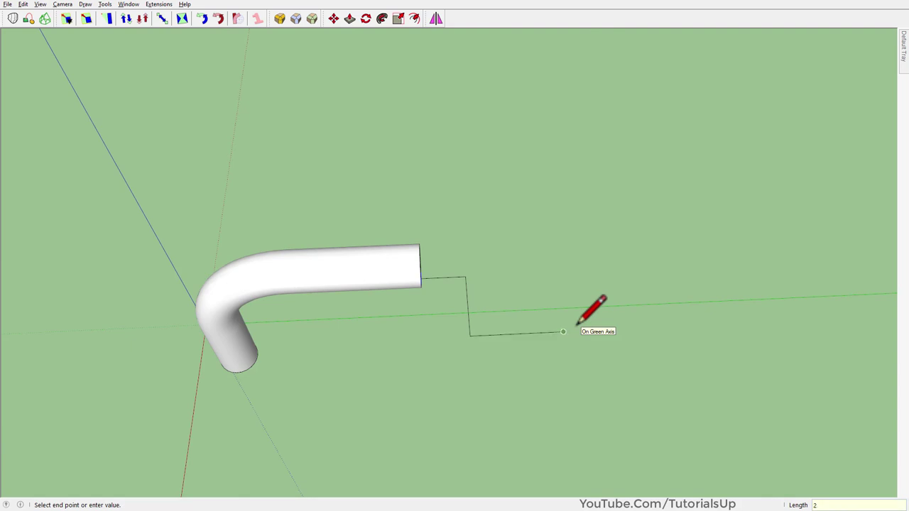
pyautogui.press('Return')
pyautogui.moveTo(608, 294)
pyautogui.mouseDown(button='middle')
pyautogui.moveTo(263, 267)
pyautogui.moveTo(274, 229)
pyautogui.mouseUp(button='middle')
pyautogui.press('space')
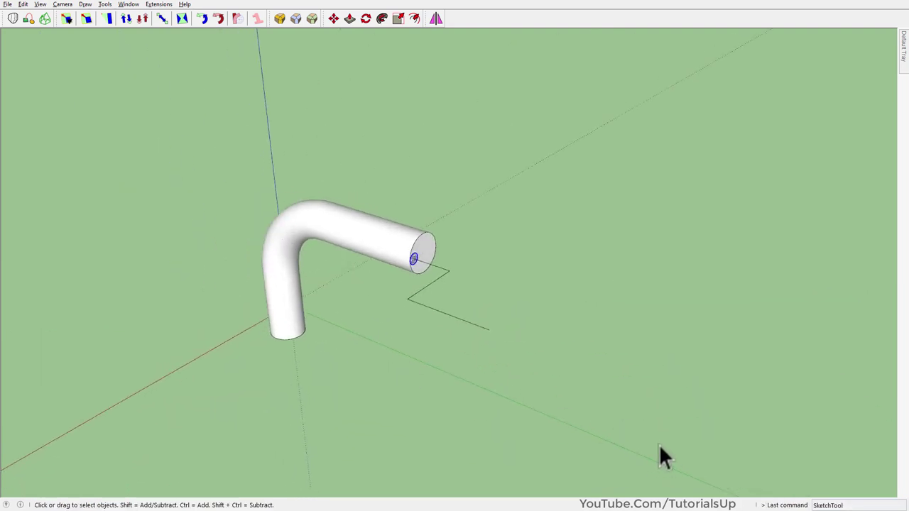
pyautogui.moveTo(150, 123); pyautogui.dragTo(153, 125)
pyautogui.moveTo(552, 315)
pyautogui.mouseDown(button='middle')
pyautogui.moveTo(474, 308)
pyautogui.moveTo(315, 196)
pyautogui.moveTo(318, 268)
pyautogui.mouseUp(button='middle')
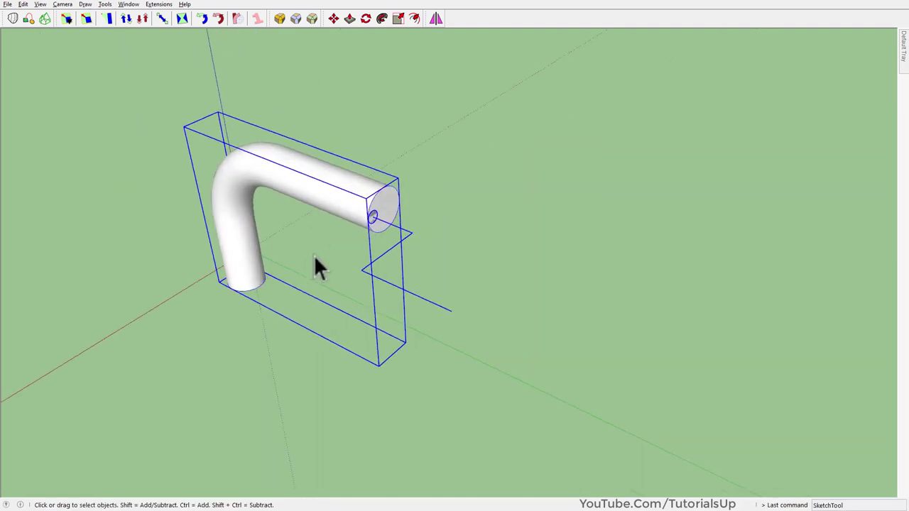
# Mirror a copy of the pipe and path about the path's end point with Curic Mirror, then select the mirrored path.
pyautogui.click(435, 18)
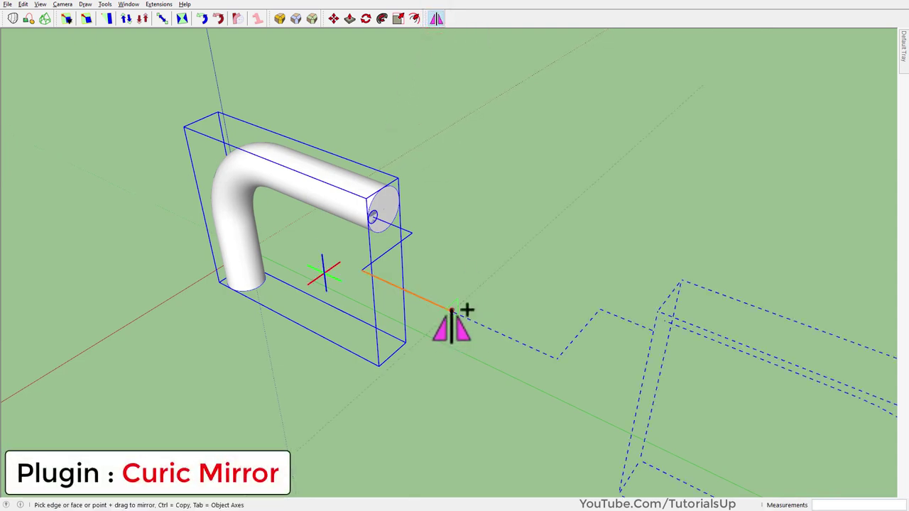
pyautogui.click(452, 311)
pyautogui.moveTo(444, 338)
pyautogui.mouseDown(button='middle')
pyautogui.moveTo(495, 306)
pyautogui.moveTo(575, 339)
pyautogui.moveTo(523, 290)
pyautogui.mouseUp(button='middle')
pyautogui.click(526, 298)
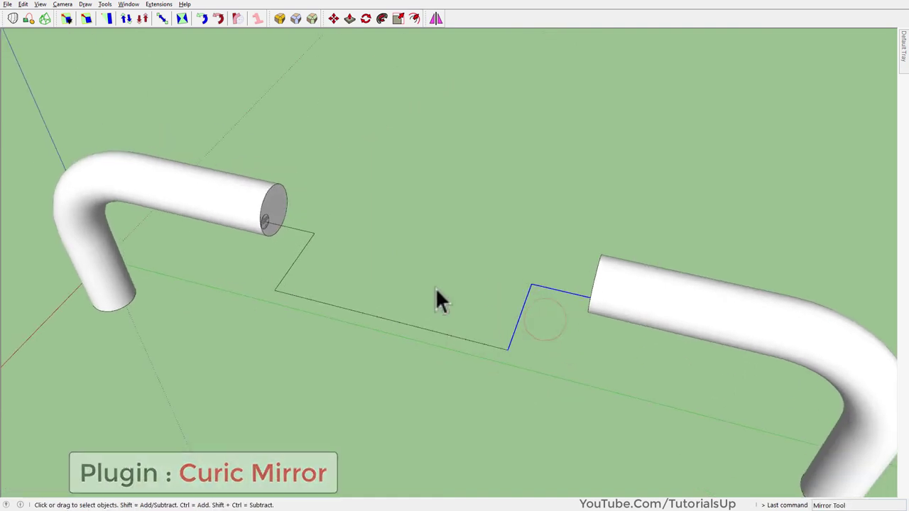
# Divide every edge of the joined zigzag path into 2 with Divide Edges.
pyautogui.rightClick(306, 252)
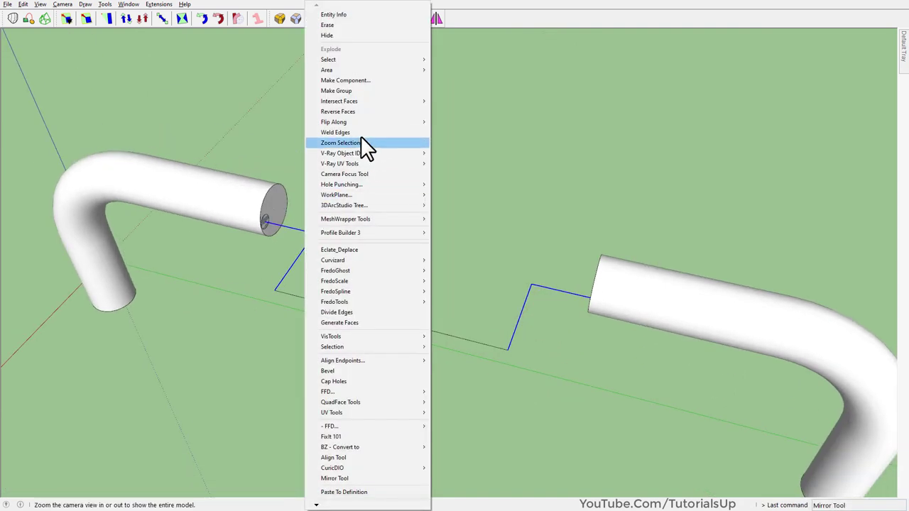
pyautogui.click(369, 312)
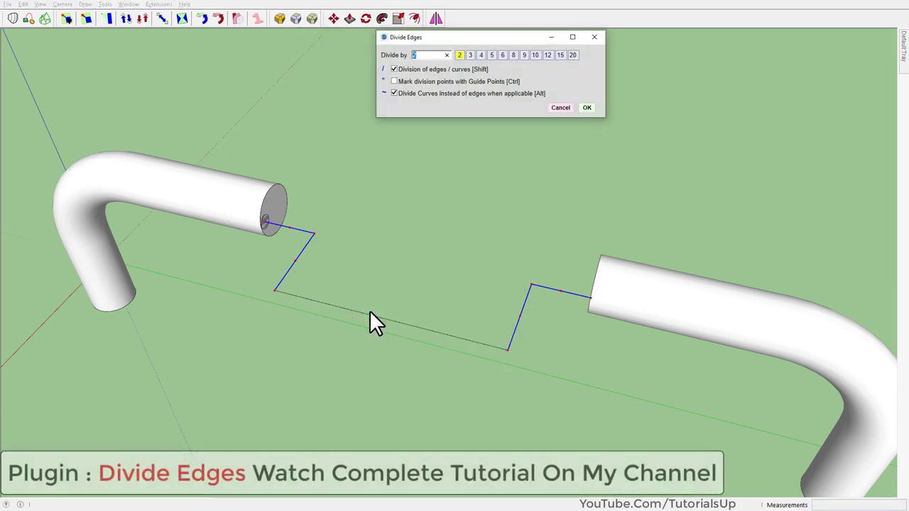
pyautogui.click(586, 109)
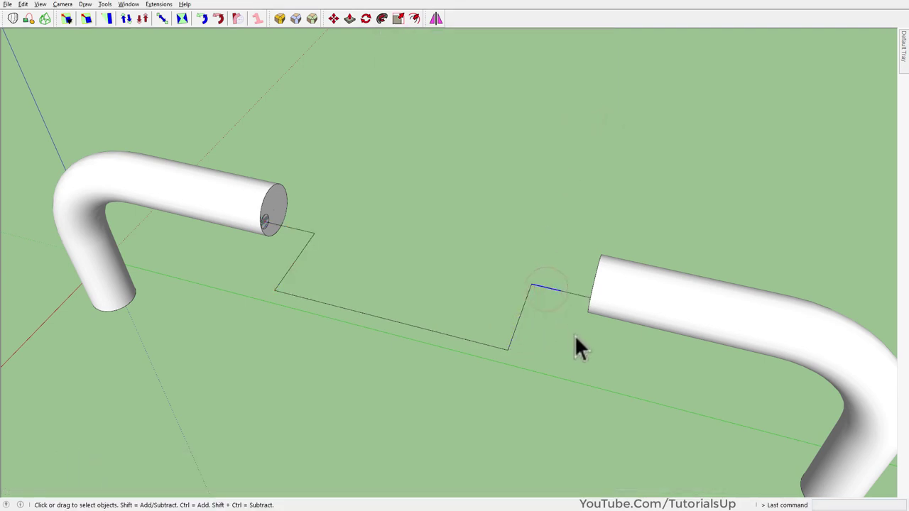
pyautogui.moveTo(574, 334)
pyautogui.mouseDown(button='middle')
pyautogui.moveTo(556, 337)
pyautogui.moveTo(578, 349)
pyautogui.mouseUp(button='middle')
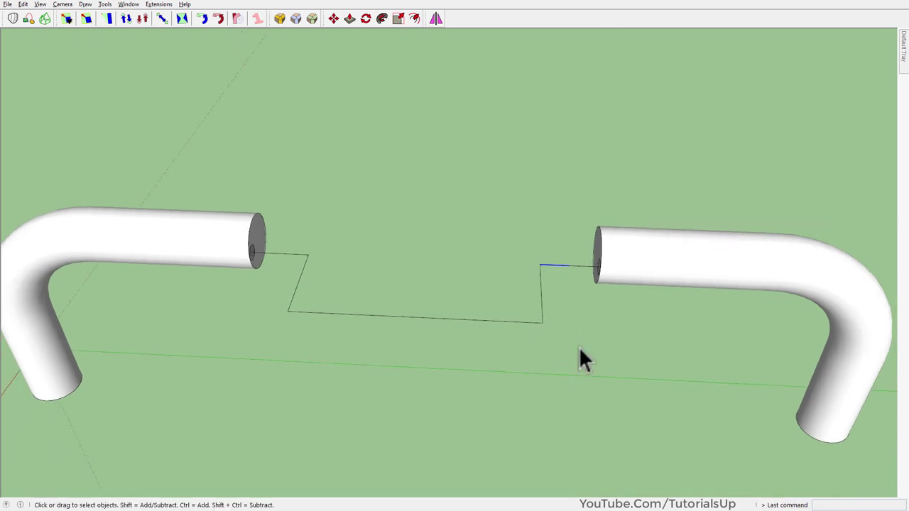
# Convert the whole connecting path into a Classic Bezier curve.
pyautogui.moveTo(296, 234); pyautogui.dragTo(272, 239)
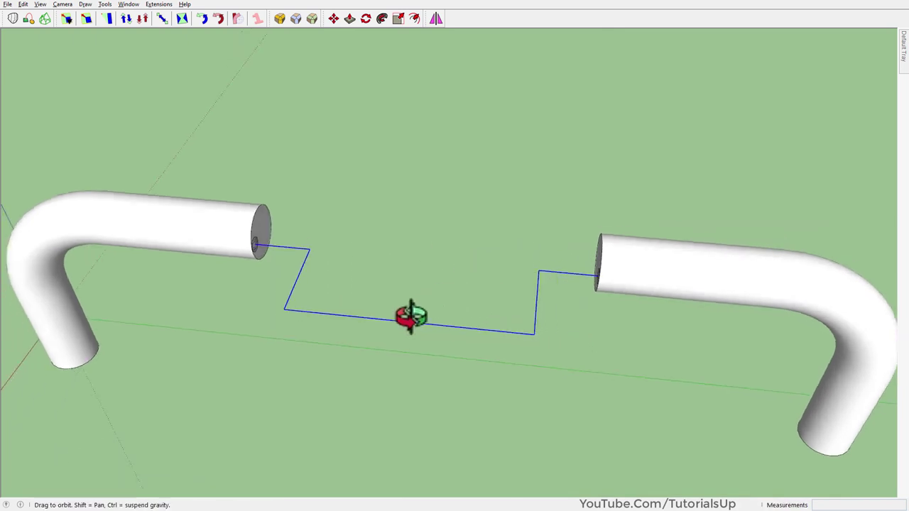
pyautogui.moveTo(272, 239); pyautogui.dragTo(405, 292, button='middle')
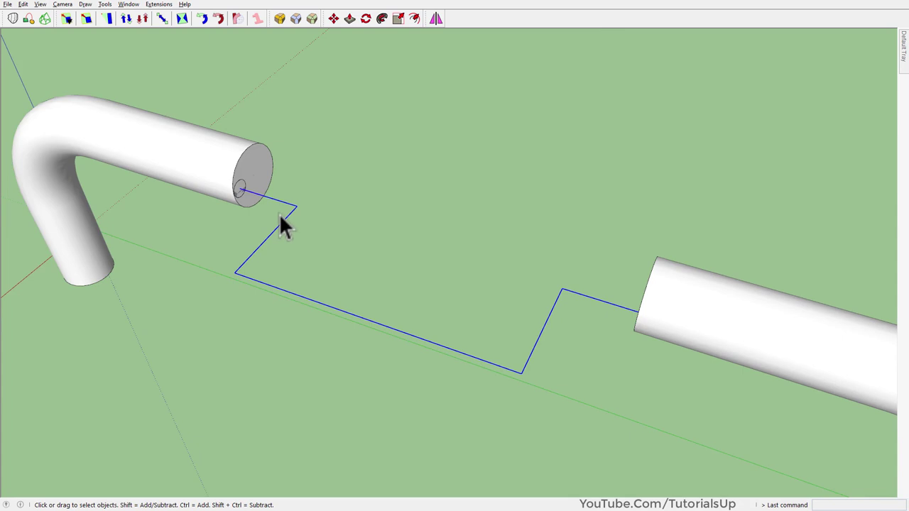
pyautogui.rightClick(284, 217)
pyautogui.moveTo(321, 446)
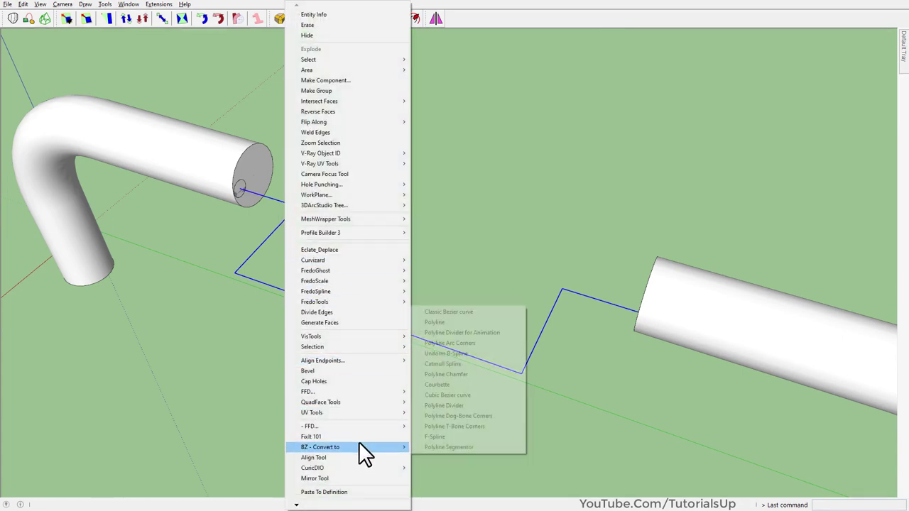
pyautogui.click(486, 312)
pyautogui.moveTo(548, 279)
pyautogui.mouseDown(button='middle')
pyautogui.moveTo(450, 326)
pyautogui.moveTo(424, 319)
pyautogui.mouseUp(button='middle')
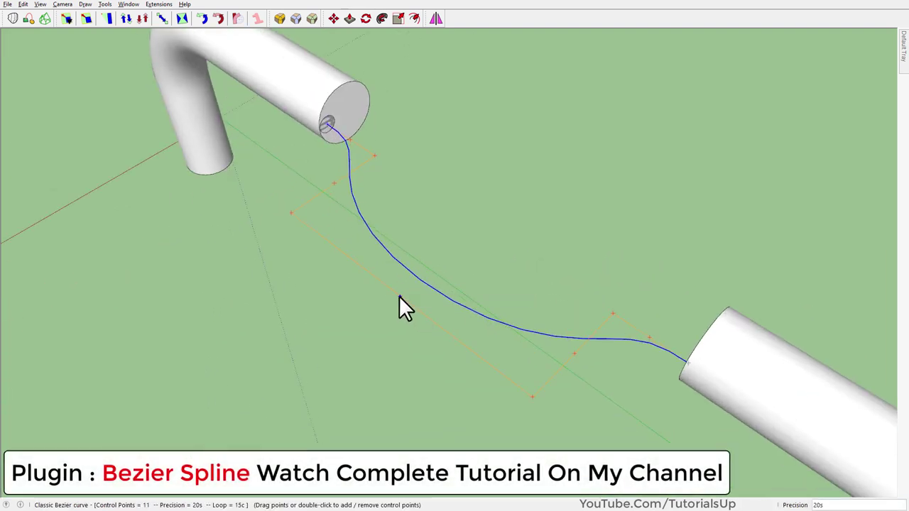
# Drag the Bezier control points to smooth the curve, finishing at precision 60.
pyautogui.moveTo(399, 296); pyautogui.dragTo(365, 323)
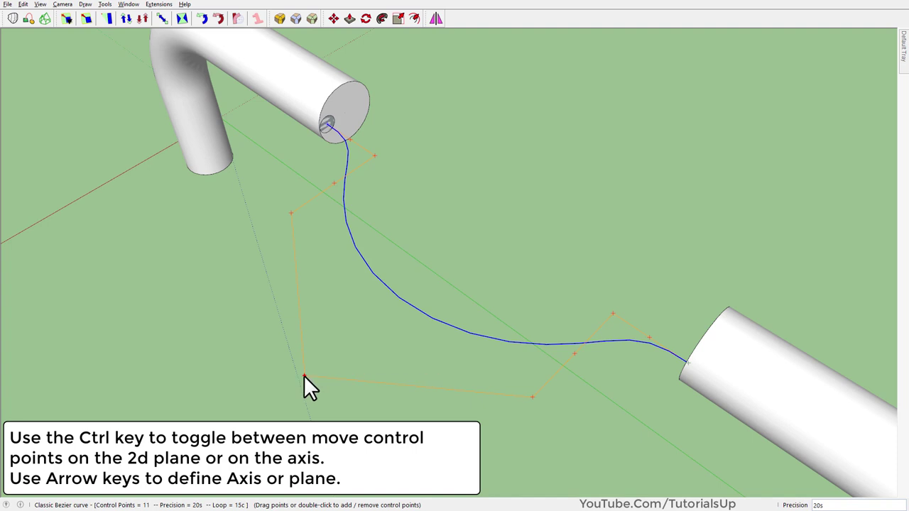
pyautogui.moveTo(304, 376); pyautogui.dragTo(302, 380)
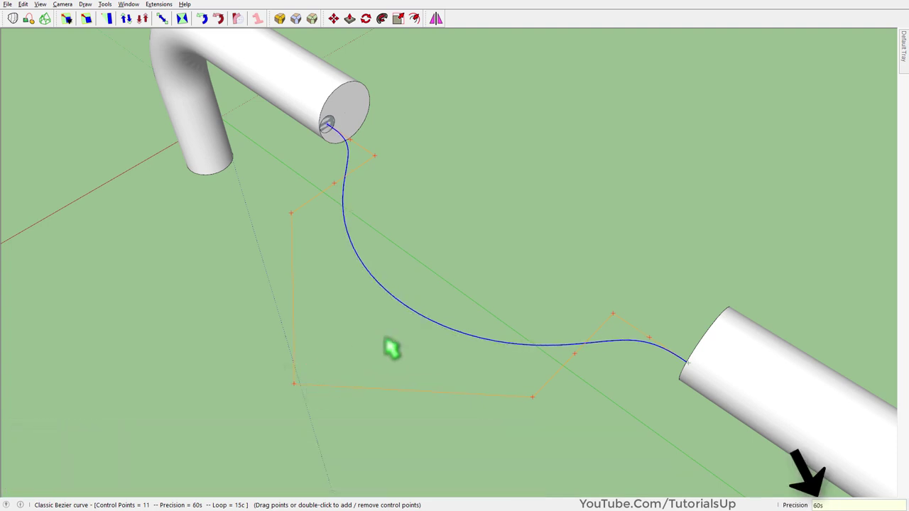
pyautogui.click(531, 253)
pyautogui.moveTo(329, 325)
pyautogui.mouseDown(button='middle')
pyautogui.moveTo(354, 263)
pyautogui.moveTo(361, 282)
pyautogui.moveTo(276, 263)
pyautogui.moveTo(350, 116)
pyautogui.mouseUp(button='middle')
pyautogui.press('q')
pyautogui.scroll(3, 351, 116)
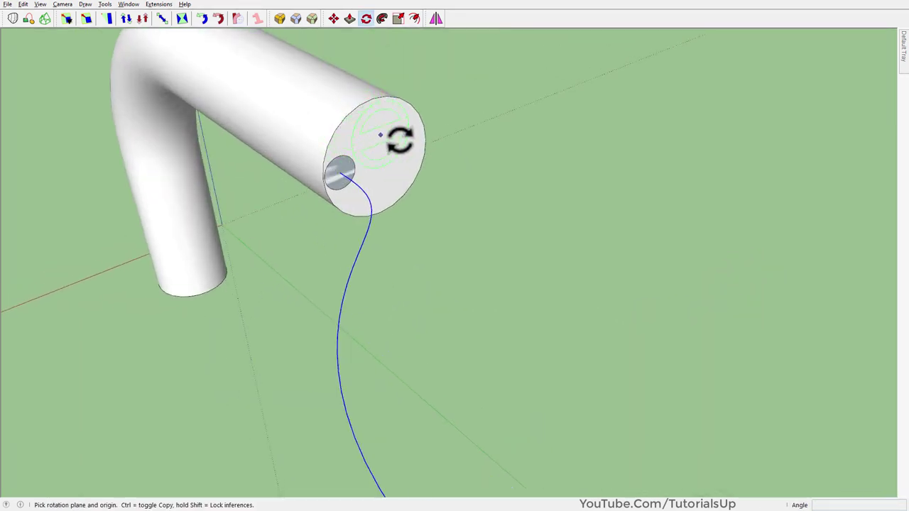
pyautogui.scroll(2, 390, 138)
pyautogui.press('c')
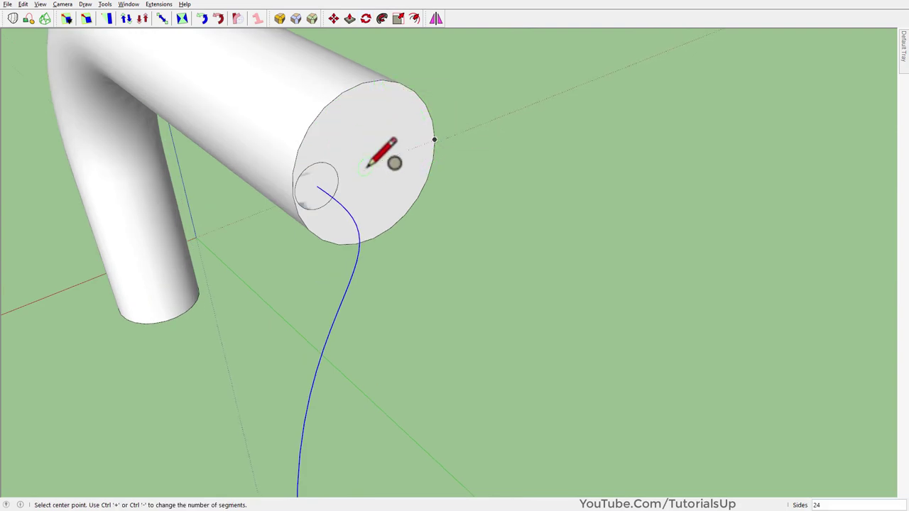
# Draw a small eight-sided circle near the centre of the pipe's end face.
pyautogui.click(368, 166)
pyautogui.scroll(2, 362, 169)
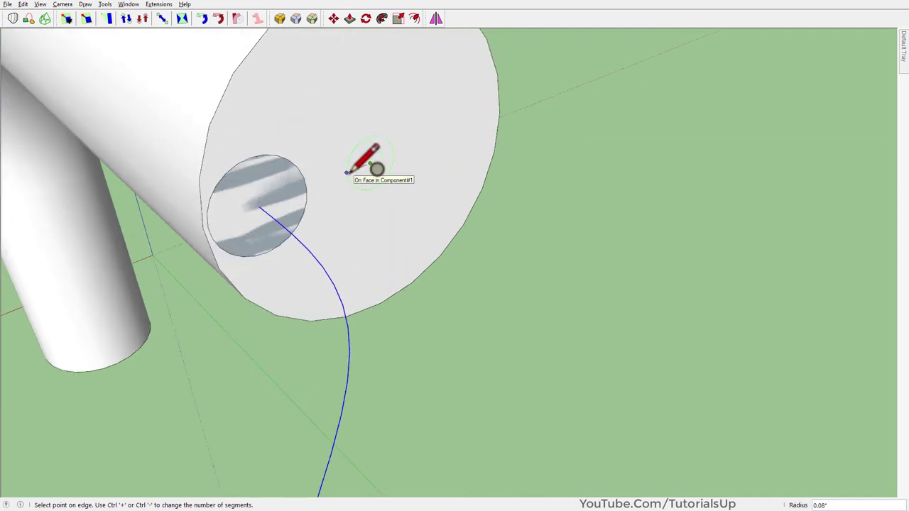
pyautogui.moveTo(347, 172)
pyautogui.mouseDown(button='middle')
pyautogui.moveTo(362, 225)
pyautogui.moveTo(187, 158)
pyautogui.moveTo(332, 240)
pyautogui.mouseUp(button='middle')
pyautogui.click(362, 225)
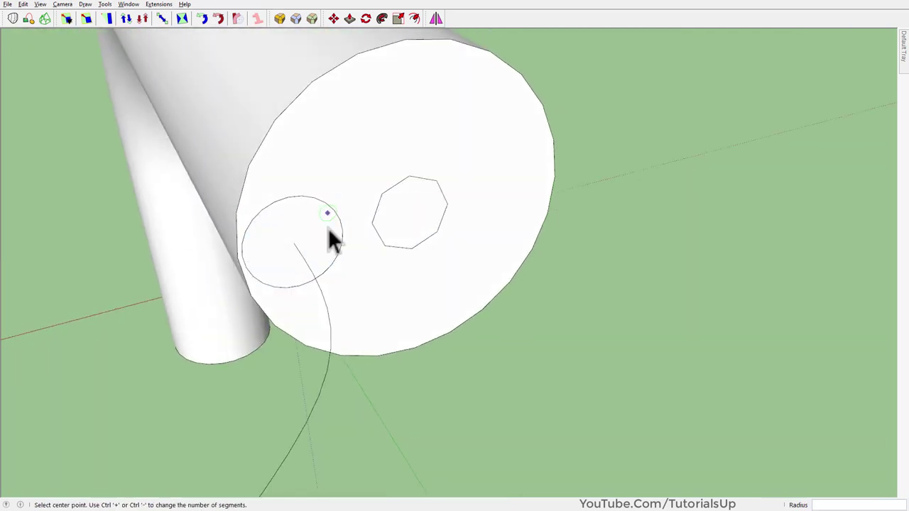
pyautogui.press('space')
pyautogui.moveTo(312, 277); pyautogui.dragTo(346, 247, button='middle')
pyautogui.press('q')
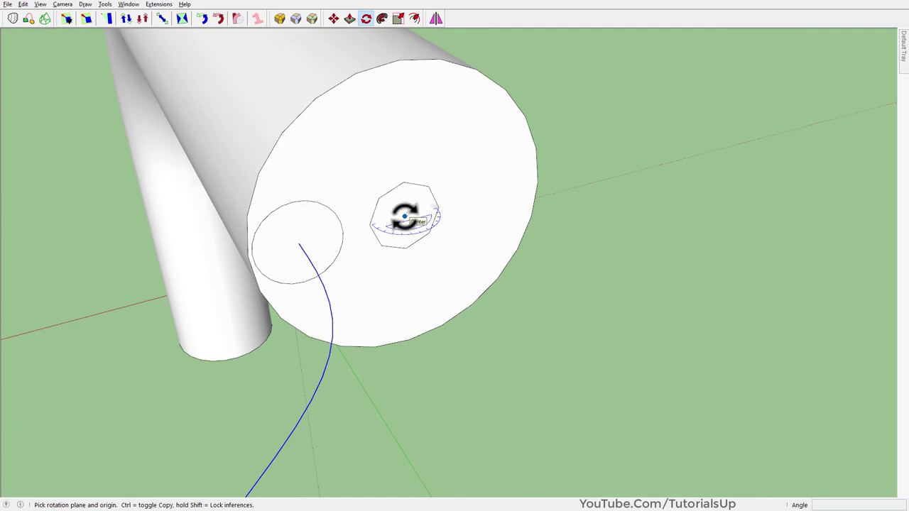
# Copy the curve rotated 45° around the octagon's centre.
pyautogui.click(404, 216)
pyautogui.scroll(2, 305, 241)
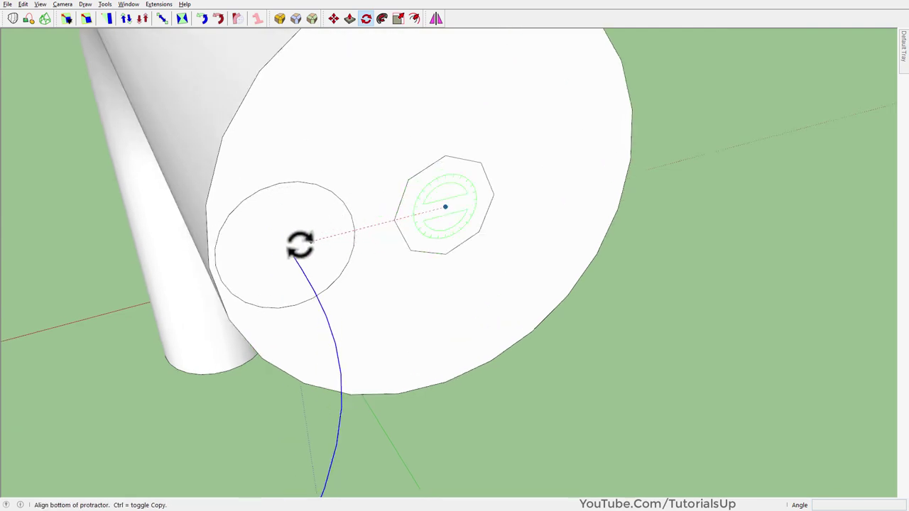
pyautogui.scroll(3, 394, 218)
pyautogui.click(396, 220)
pyautogui.scroll(-3, 397, 220)
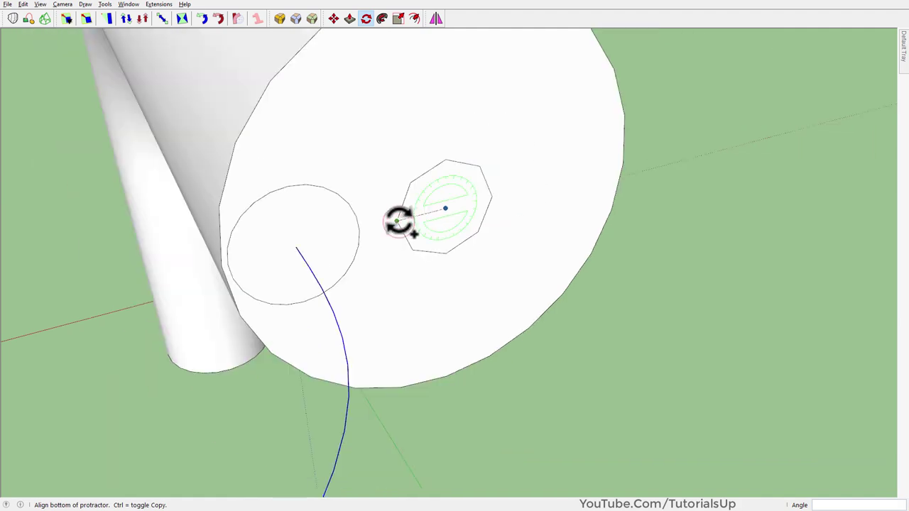
pyautogui.click(410, 186)
# Extend the rotation to 7 copies in total, then select all the cage curves.
pyautogui.scroll(-1, 399, 191)
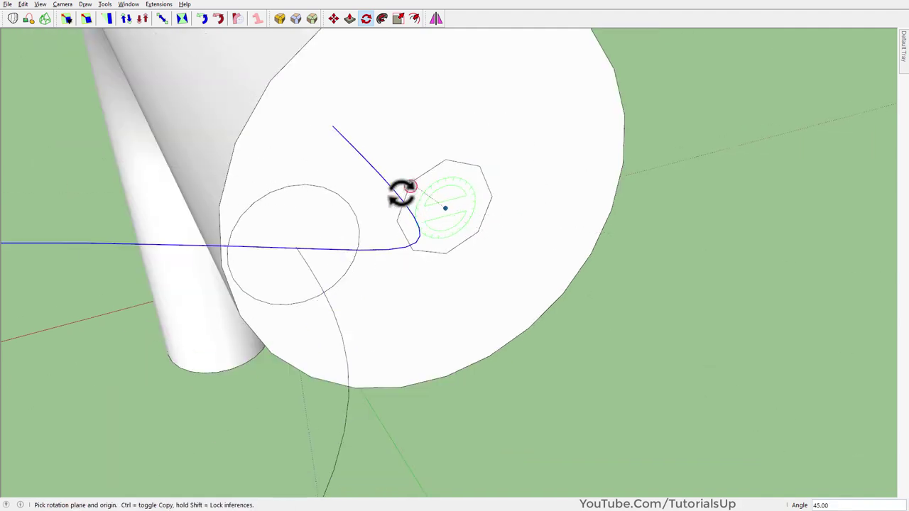
pyautogui.scroll(-3, 391, 202)
pyautogui.scroll(-3, 391, 205)
pyautogui.scroll(-1, 355, 199)
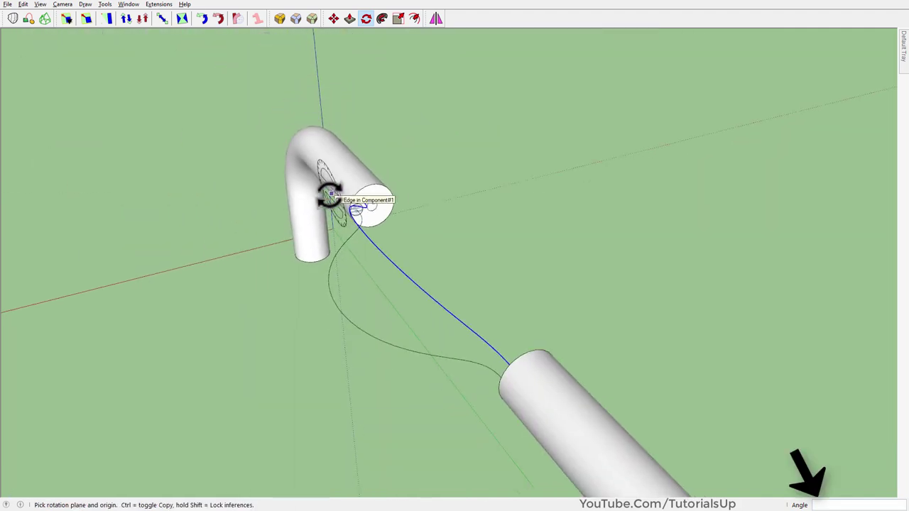
pyautogui.write('7')
pyautogui.press('Return')
pyautogui.press('space')
pyautogui.moveTo(324, 213)
pyautogui.mouseDown(button='middle')
pyautogui.moveTo(523, 116)
pyautogui.moveTo(561, 388)
pyautogui.mouseUp(button='middle')
pyautogui.moveTo(561, 388); pyautogui.dragTo(493, 182)
pyautogui.moveTo(492, 182); pyautogui.dragTo(416, 263, button='middle')
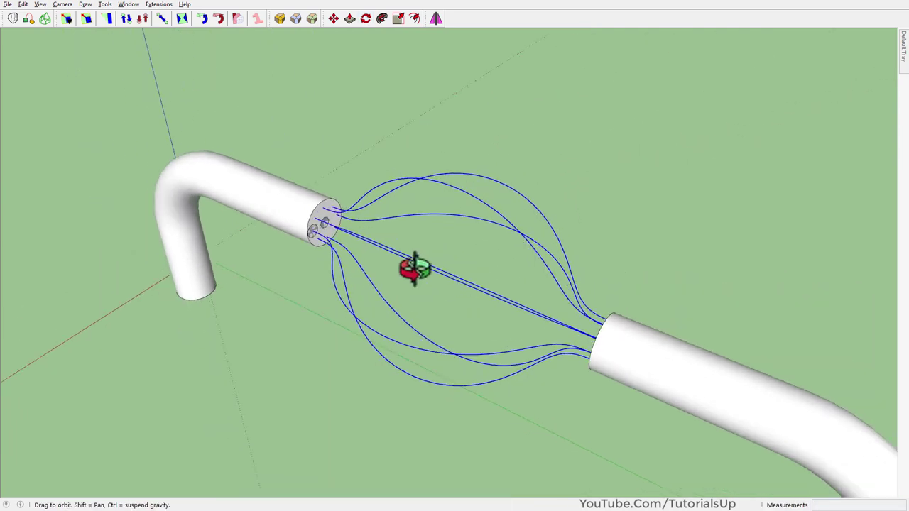
# Group the eight selected cage curves.
pyautogui.rightClick(501, 216)
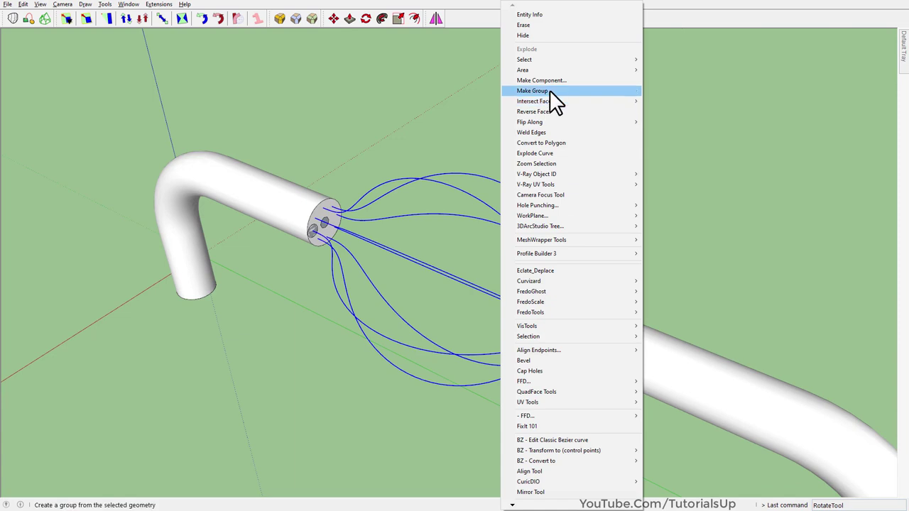
pyautogui.click(550, 91)
pyautogui.moveTo(567, 188)
pyautogui.mouseDown(button='middle')
pyautogui.moveTo(608, 320)
pyautogui.moveTo(224, 119)
pyautogui.mouseUp(button='middle')
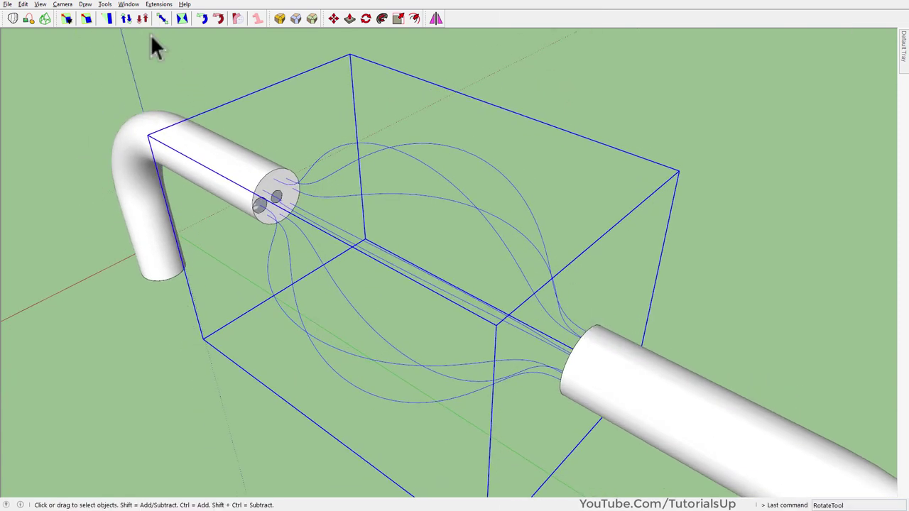
# Start FredoScale Box Twisting on the group with Number of slices set to 0.
pyautogui.click(183, 19)
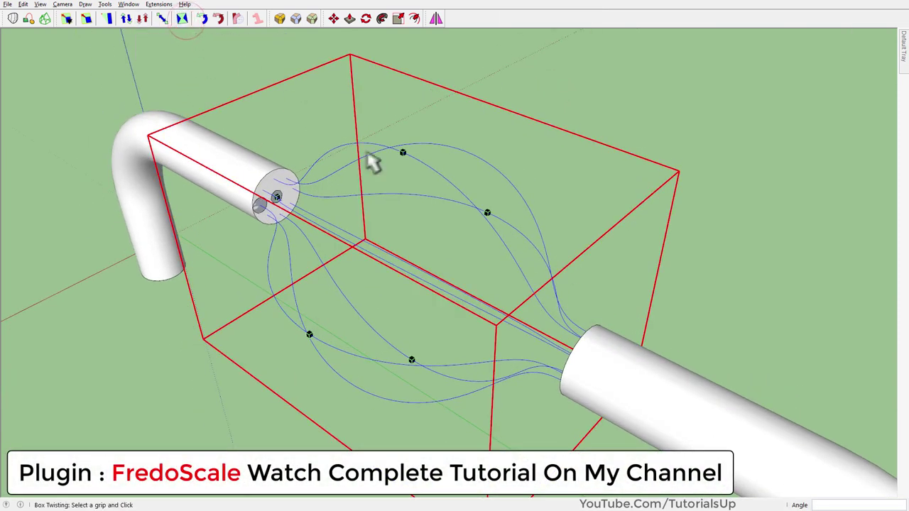
pyautogui.press('Tab')
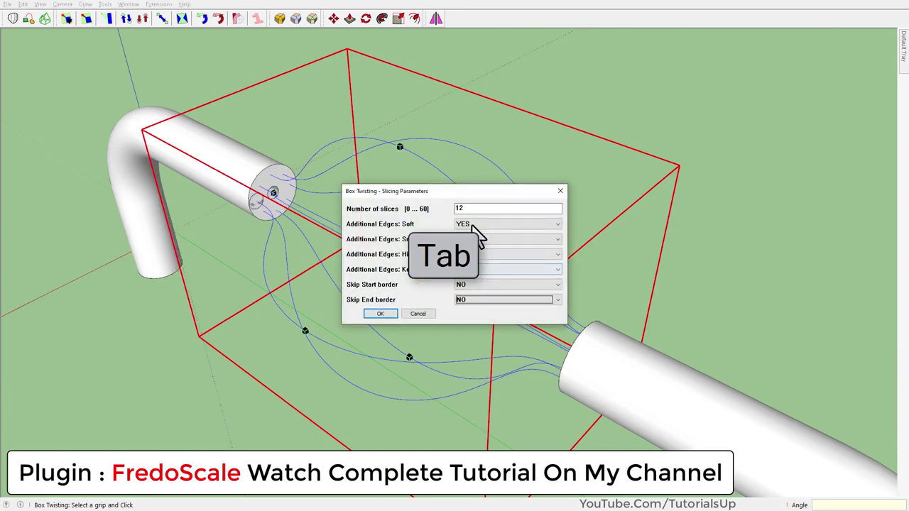
pyautogui.click(478, 208)
pyautogui.write('0')
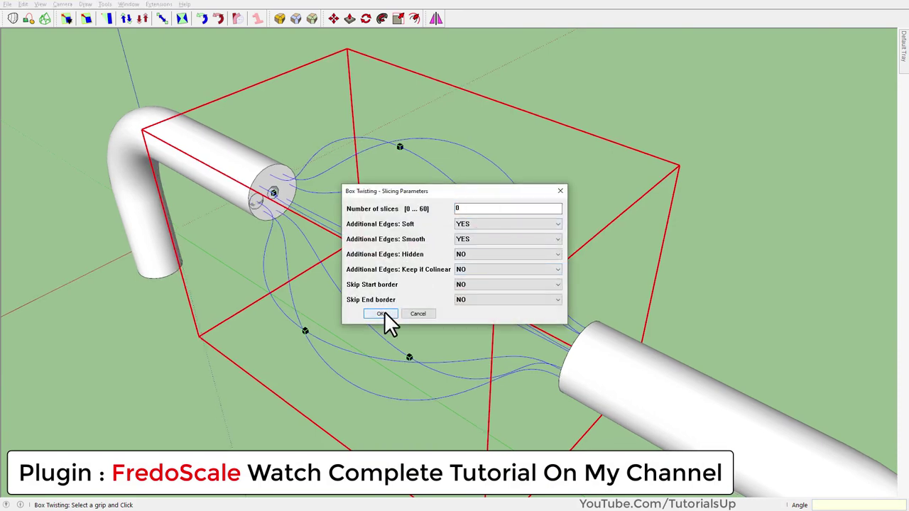
pyautogui.click(382, 313)
pyautogui.scroll(-2, 416, 334)
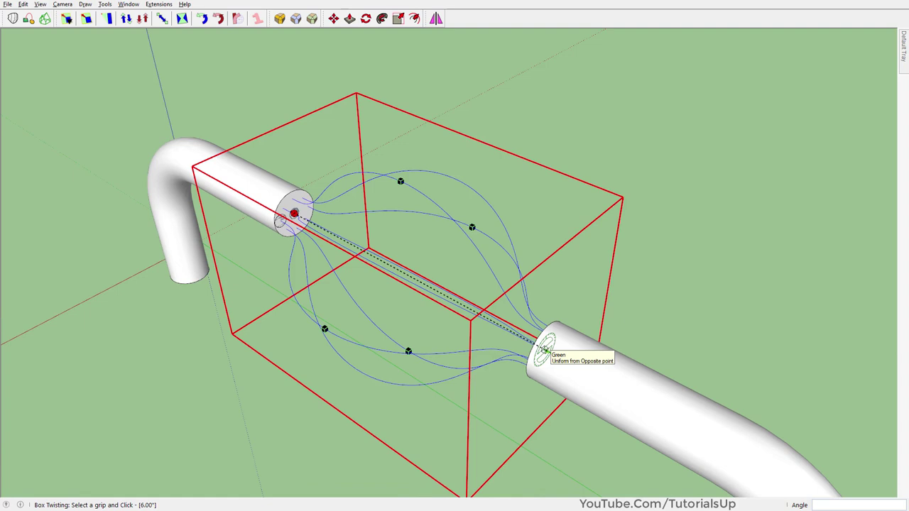
# Twist the grouped cage curves by -180° with FredoScale Box Twisting so they spiral between the pipes.
pyautogui.click(543, 349)
pyautogui.click(740, 163)
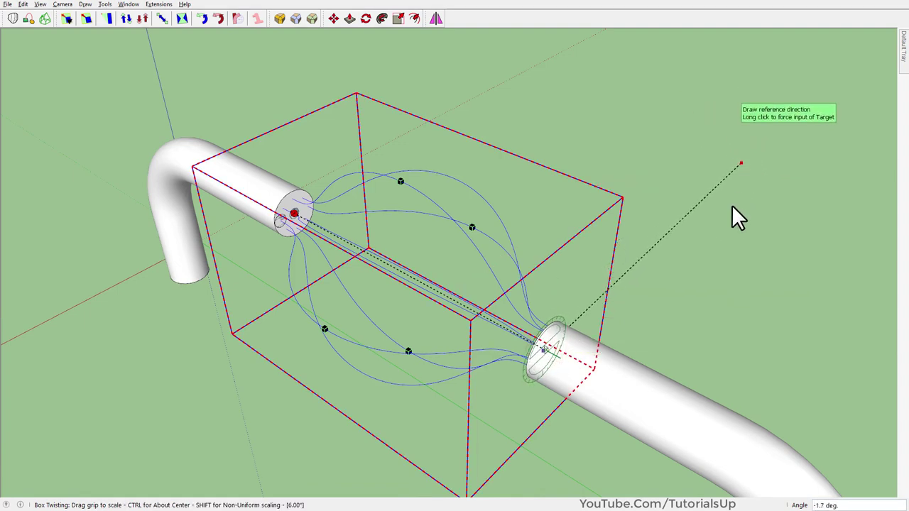
pyautogui.moveTo(731, 204); pyautogui.dragTo(729, 200, button='middle')
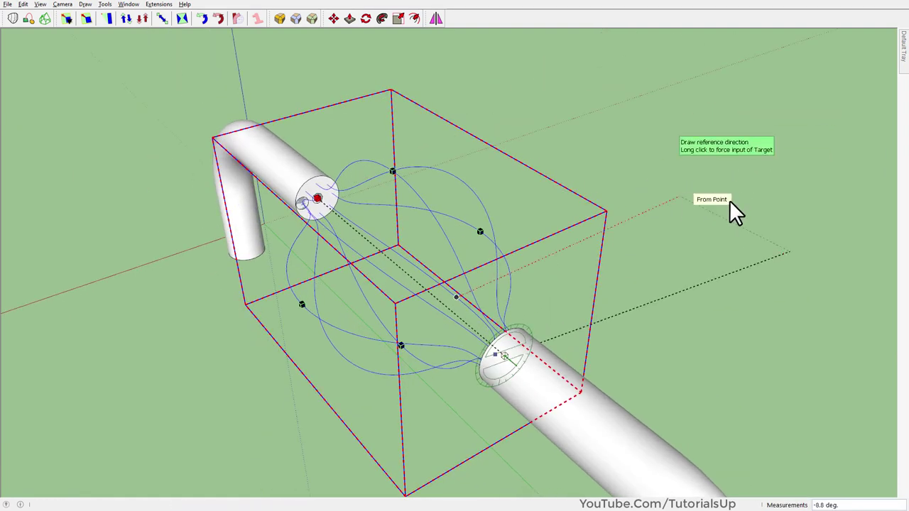
pyautogui.click(734, 133)
pyautogui.press('ctrl')
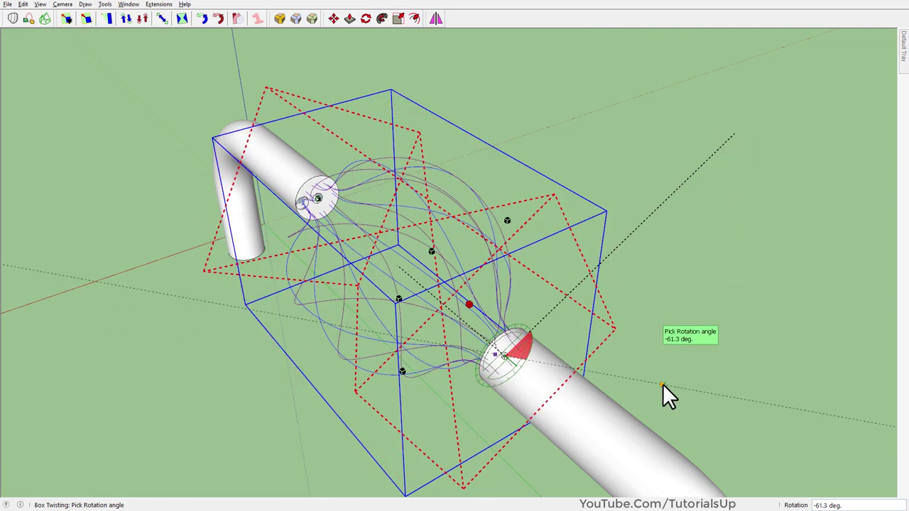
pyautogui.press('Return')
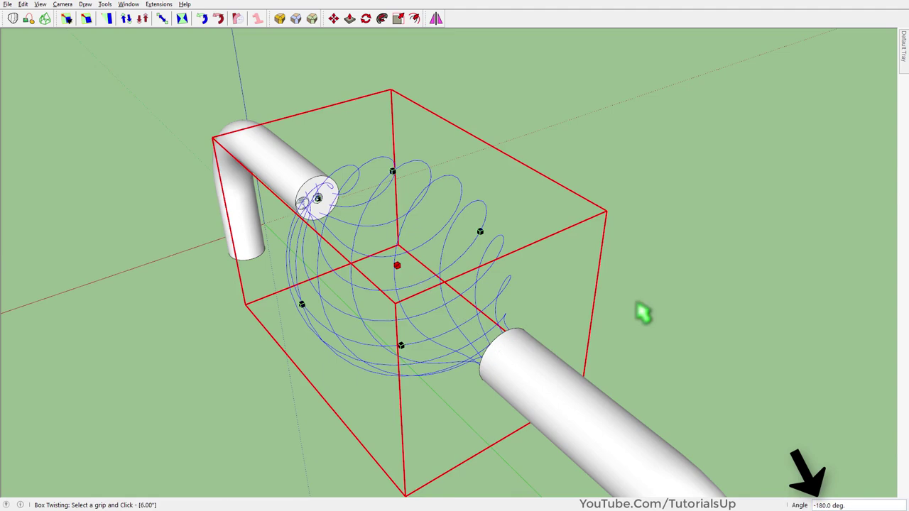
pyautogui.press('space')
pyautogui.click(610, 248)
pyautogui.moveTo(372, 257)
pyautogui.mouseDown(button='middle')
pyautogui.moveTo(787, 112)
pyautogui.moveTo(702, 95)
pyautogui.moveTo(460, 105)
pyautogui.moveTo(494, 194)
pyautogui.mouseUp(button='middle')
# Explode the twisted curve group into separate curves.
pyautogui.scroll(3, 306, 234)
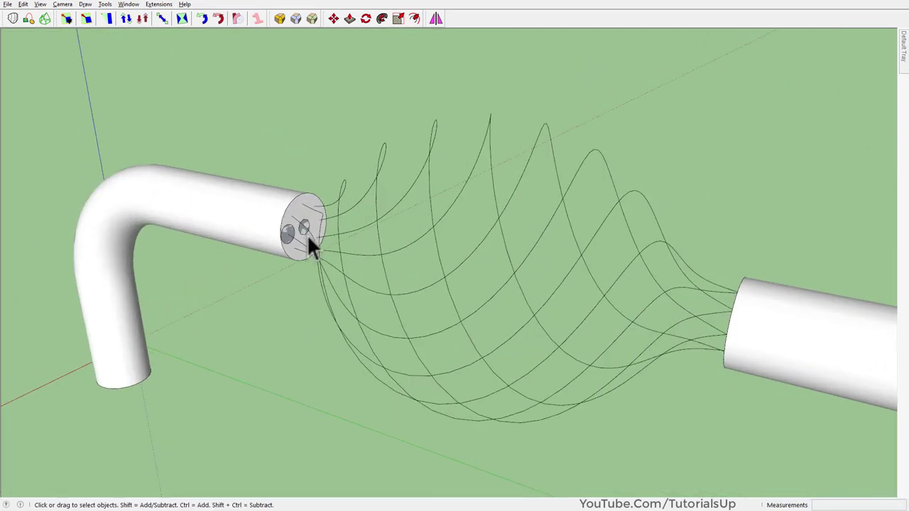
pyautogui.moveTo(307, 234); pyautogui.dragTo(395, 211, button='middle')
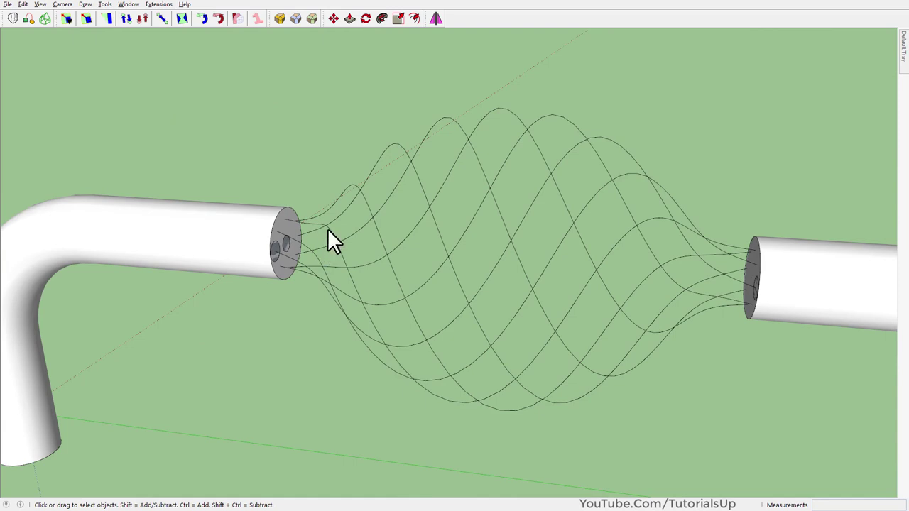
pyautogui.rightClick(328, 228)
pyautogui.click(364, 85)
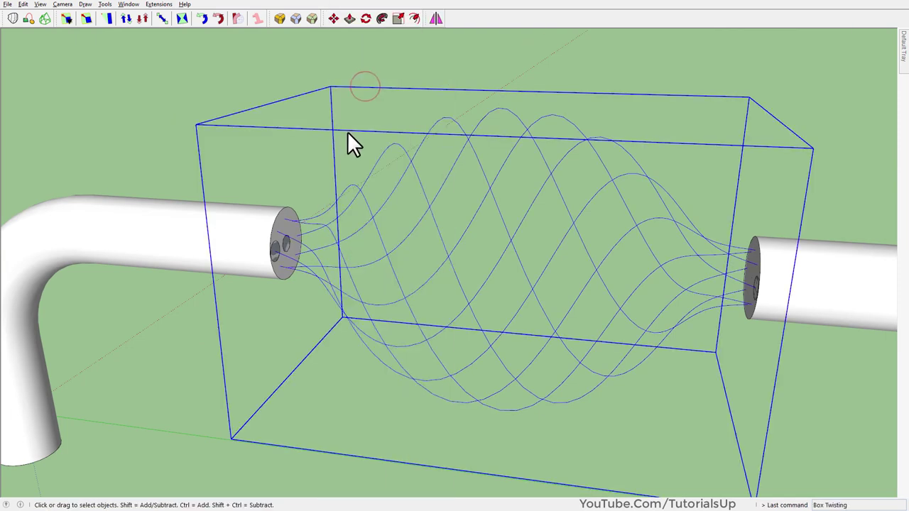
pyautogui.click(419, 190)
# Delete the seven extra curves, keeping one spiral curve joining the pipe ends.
pyautogui.scroll(-2, 359, 201)
pyautogui.scroll(4, 313, 203)
pyautogui.moveTo(313, 203)
pyautogui.mouseDown(button='middle')
pyautogui.moveTo(349, 293)
pyautogui.moveTo(365, 243)
pyautogui.moveTo(319, 187)
pyautogui.moveTo(298, 310)
pyautogui.moveTo(307, 266)
pyautogui.mouseUp(button='middle')
pyautogui.scroll(2, 345, 289)
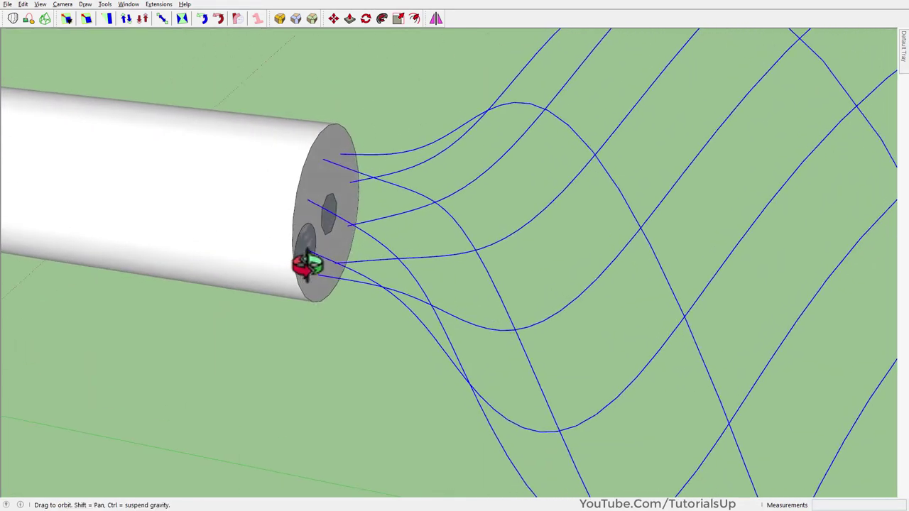
pyautogui.click(353, 282)
pyautogui.click(362, 287)
pyautogui.press('Delete')
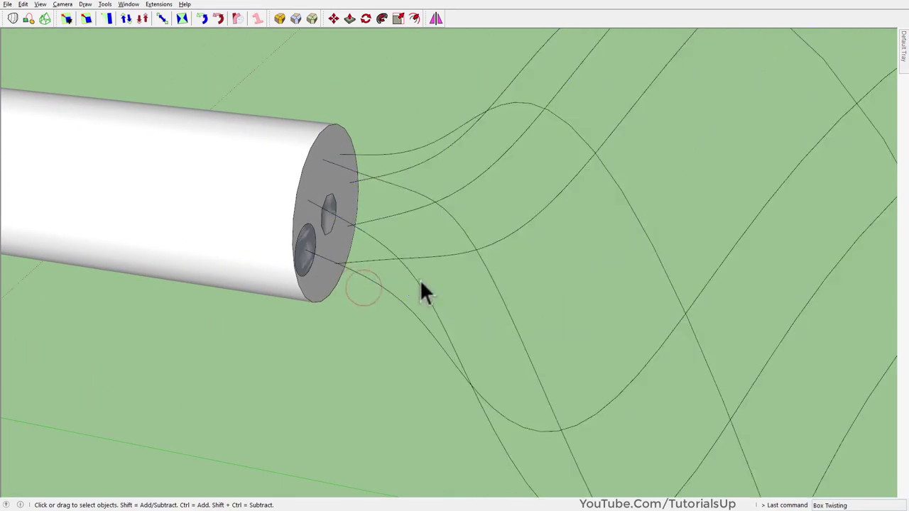
pyautogui.moveTo(454, 277); pyautogui.dragTo(395, 100)
pyautogui.press('Delete')
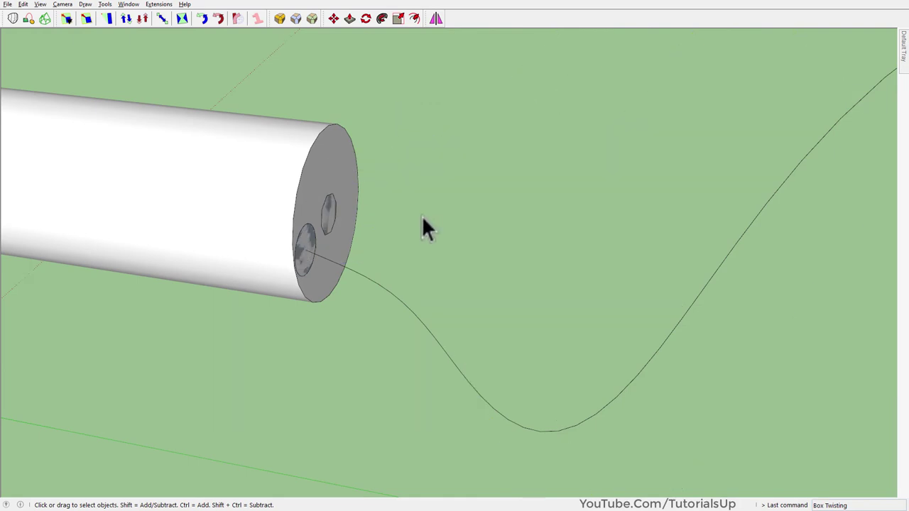
pyautogui.scroll(-3, 468, 242)
pyautogui.scroll(-3, 341, 259)
pyautogui.moveTo(487, 301)
pyautogui.mouseDown(button='middle')
pyautogui.moveTo(851, 219)
pyautogui.moveTo(771, 171)
pyautogui.moveTo(528, 298)
pyautogui.moveTo(435, 291)
pyautogui.moveTo(431, 233)
pyautogui.moveTo(438, 284)
pyautogui.mouseUp(button='middle')
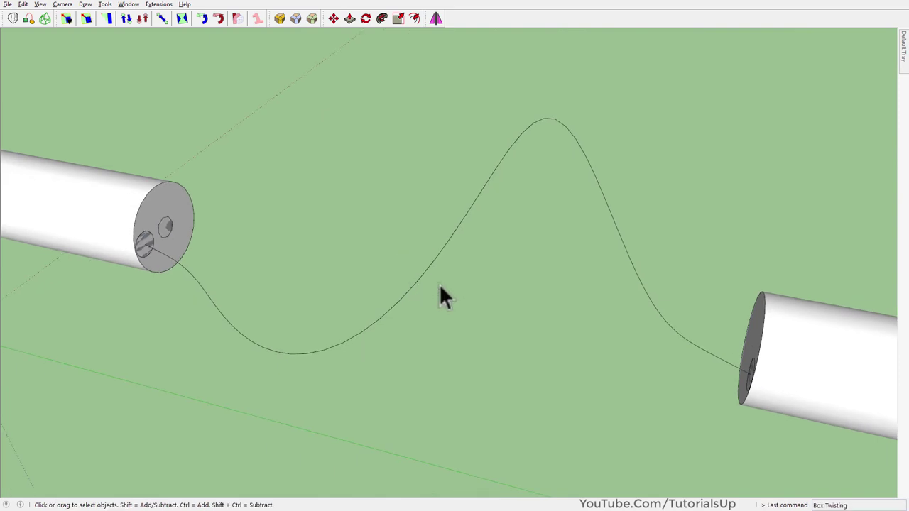
# Set up Curviloft Loft along Path with the curve as rail and the pipe holes as contours.
pyautogui.click(31, 20)
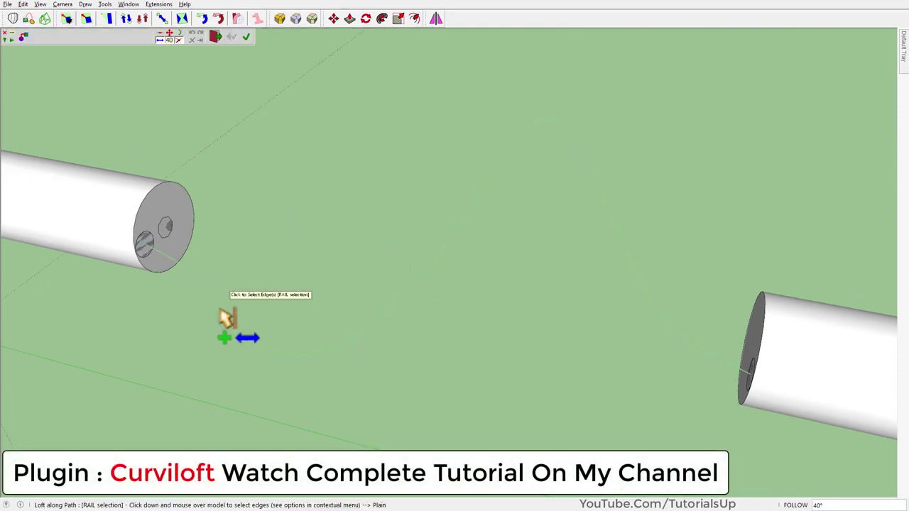
pyautogui.click(294, 215)
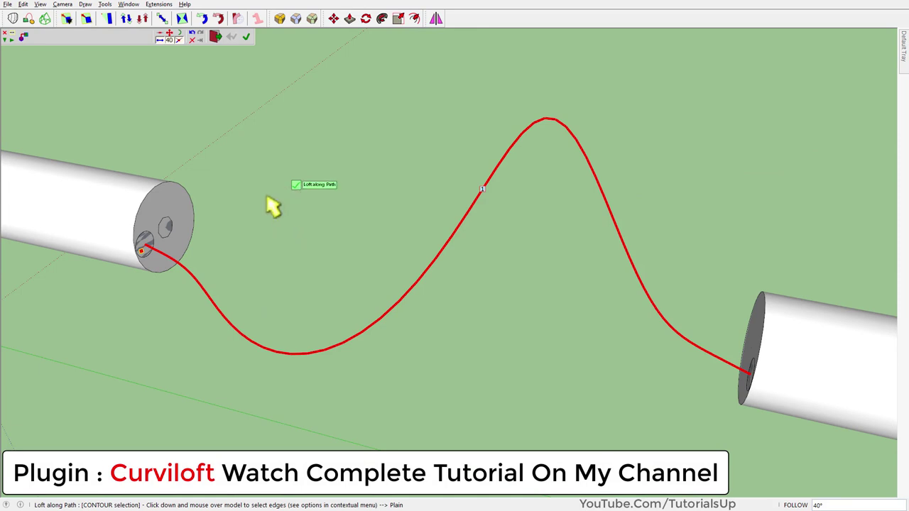
pyautogui.scroll(2, 148, 247)
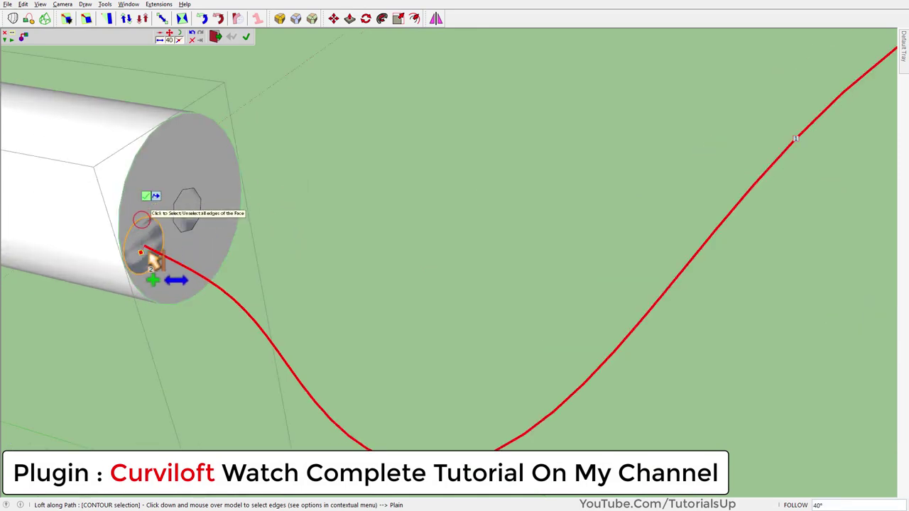
pyautogui.scroll(-3, 155, 261)
pyautogui.moveTo(158, 239); pyautogui.dragTo(710, 206, button='middle')
pyautogui.scroll(2, 777, 239)
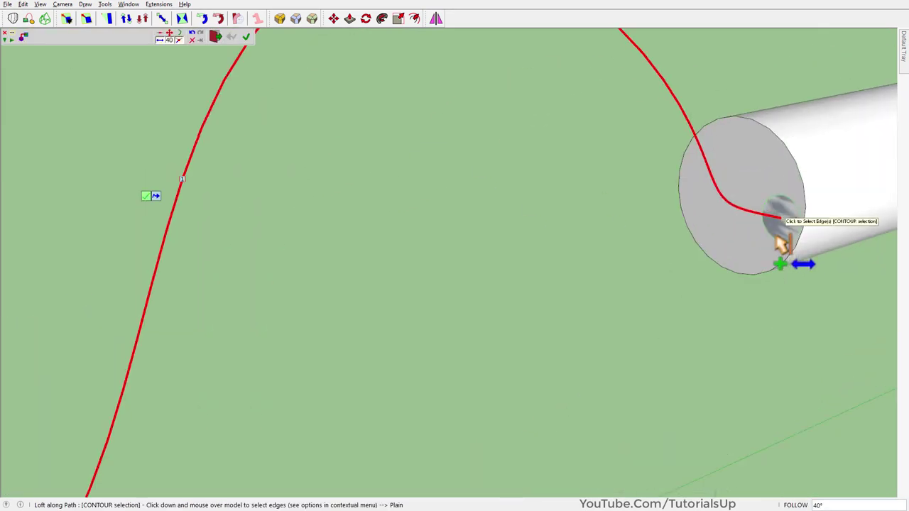
pyautogui.scroll(-3, 777, 238)
pyautogui.scroll(-1, 771, 233)
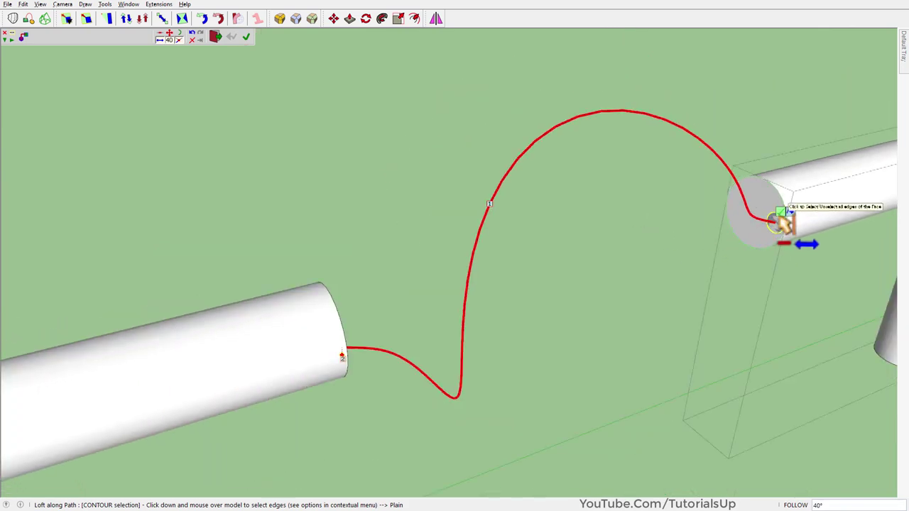
pyautogui.click(784, 215)
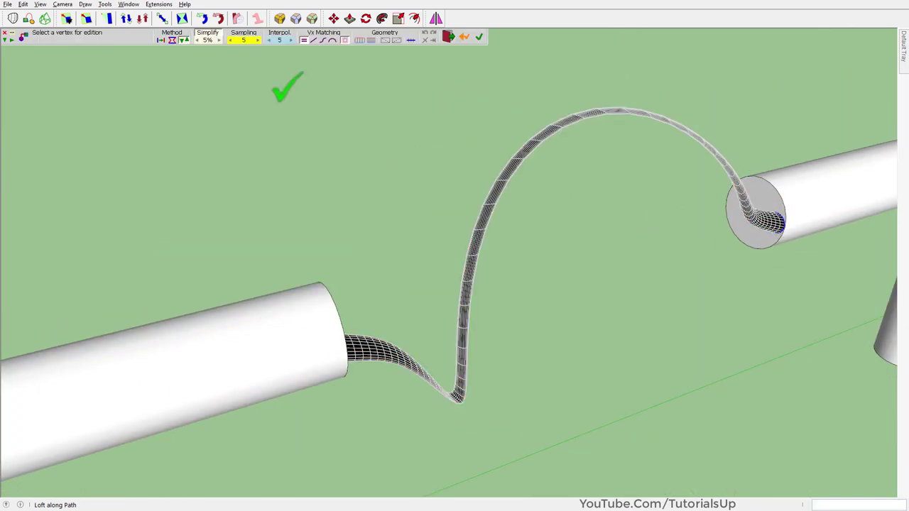
# Change the Curviloft method and generate the tube along the curve.
pyautogui.click(166, 42)
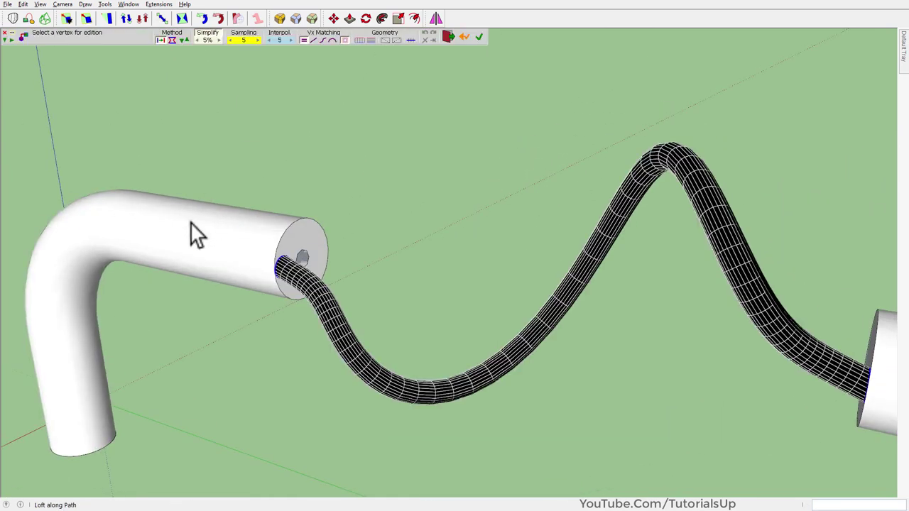
pyautogui.scroll(-1, 213, 248)
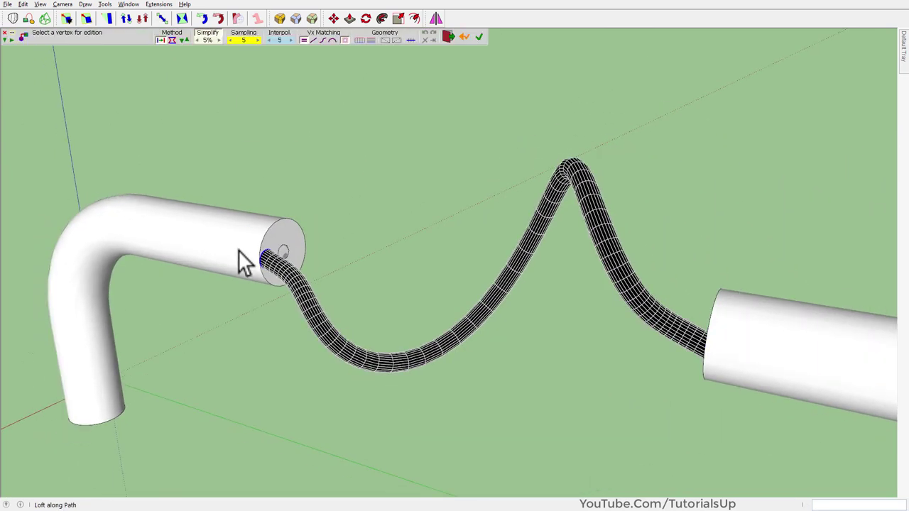
pyautogui.scroll(1, 711, 260)
pyautogui.click(374, 171)
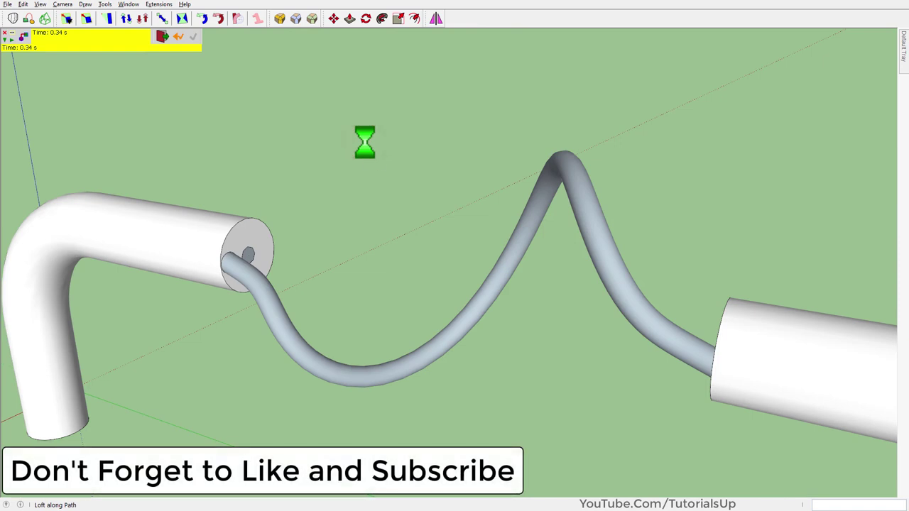
# Reverse the lofted tube's faces so they face outward.
pyautogui.click(487, 310)
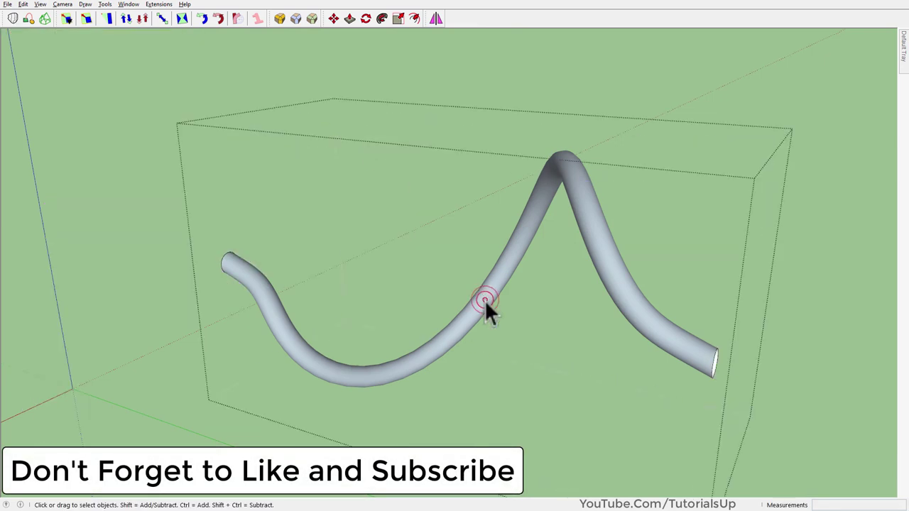
pyautogui.rightClick(487, 309)
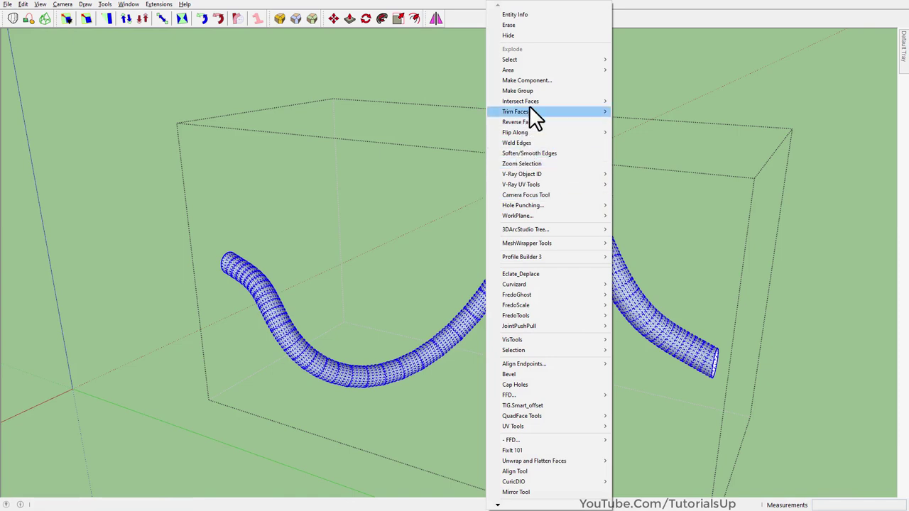
pyautogui.click(531, 121)
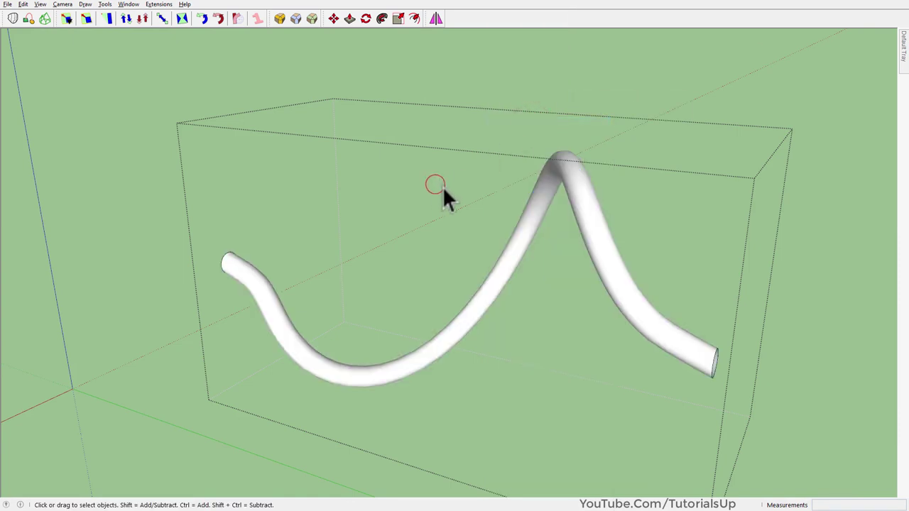
# Make the lofted tube its own component.
pyautogui.moveTo(274, 316); pyautogui.dragTo(257, 264, button='middle')
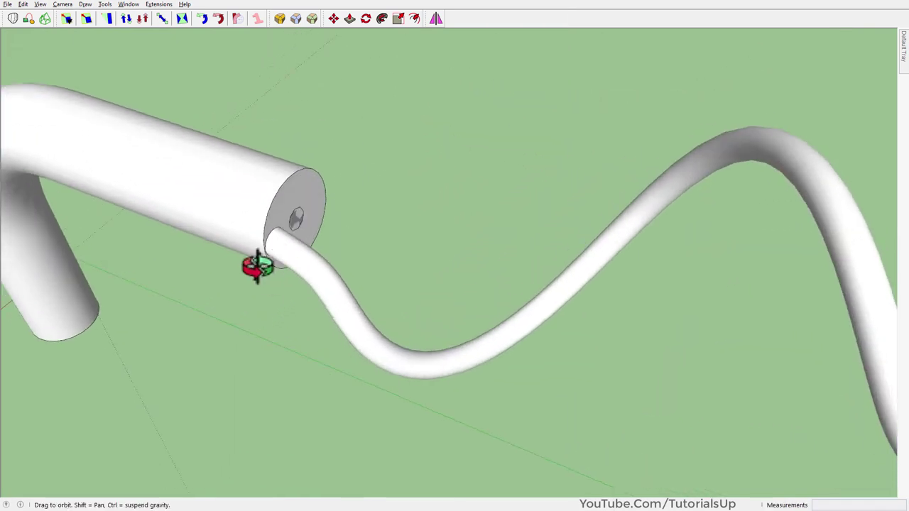
pyautogui.click(304, 256)
pyautogui.rightClick(316, 268)
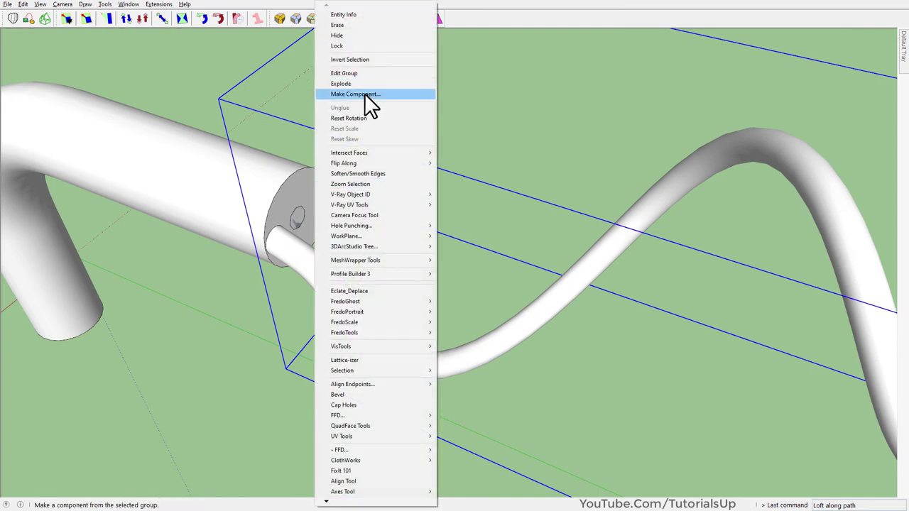
pyautogui.click(364, 93)
pyautogui.click(465, 348)
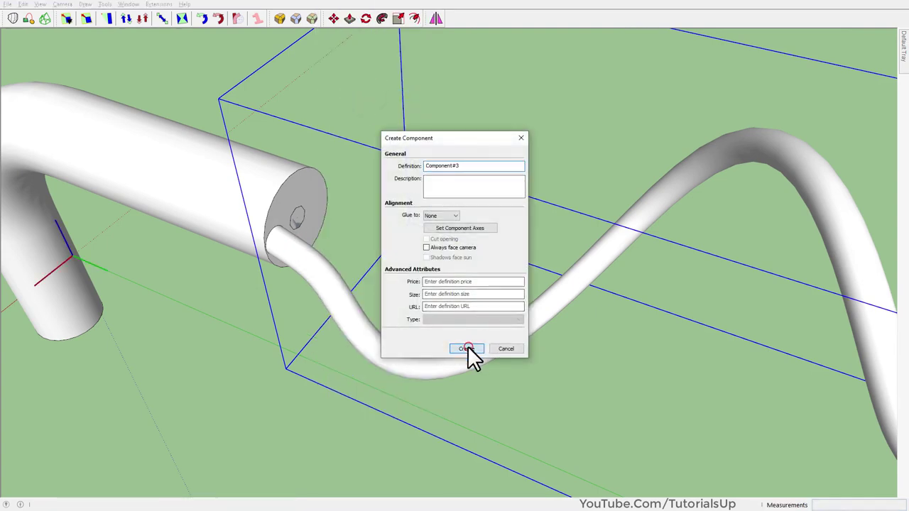
pyautogui.scroll(3, 268, 234)
pyautogui.moveTo(268, 237); pyautogui.dragTo(318, 243, button='middle')
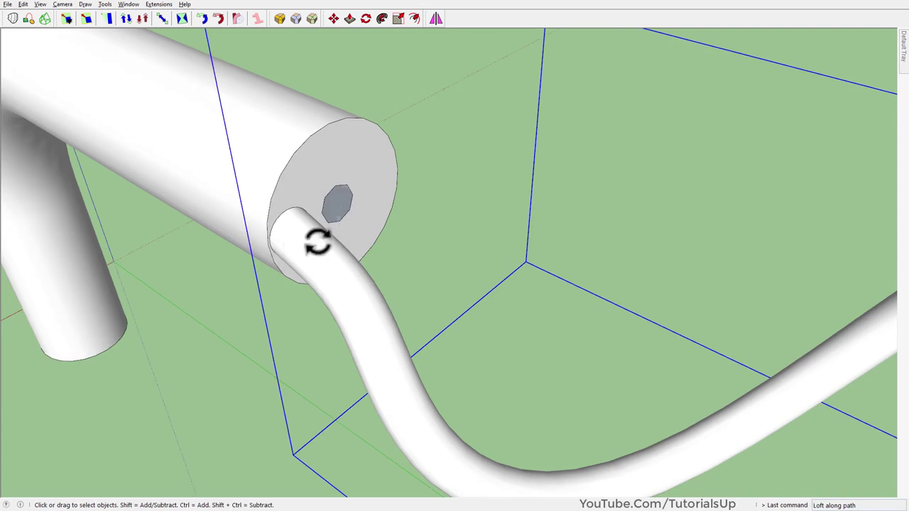
# Rotate-copy the tube 45° around the disk centre and array it 7x.
pyautogui.press('q')
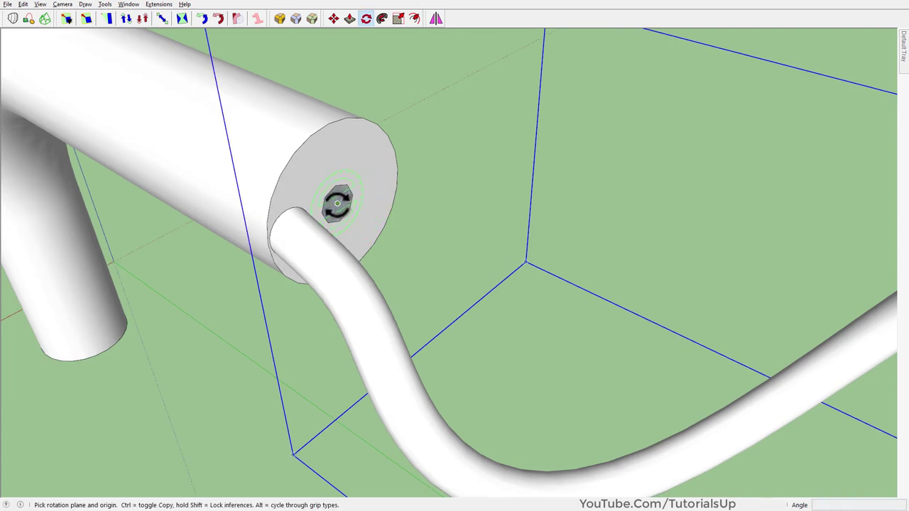
pyautogui.scroll(1, 337, 204)
pyautogui.scroll(3, 334, 202)
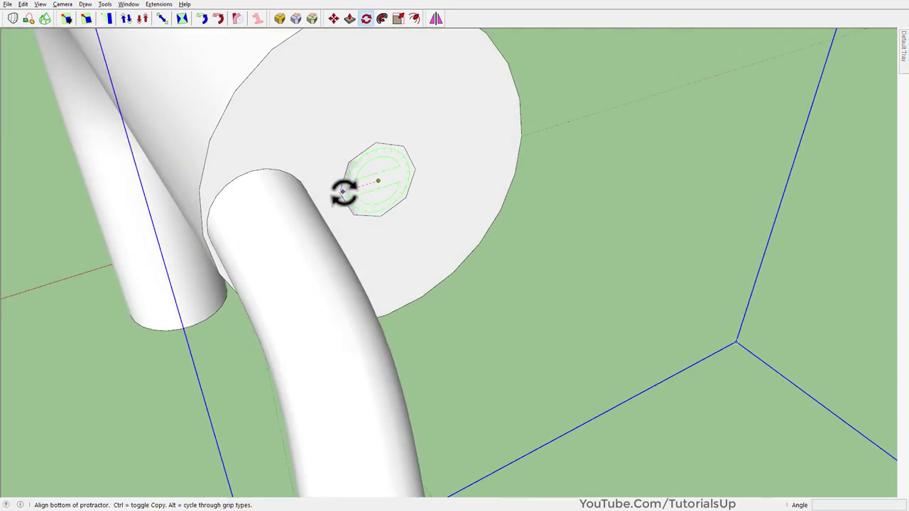
pyautogui.click(341, 193)
pyautogui.moveTo(348, 164); pyautogui.dragTo(416, 178, button='middle')
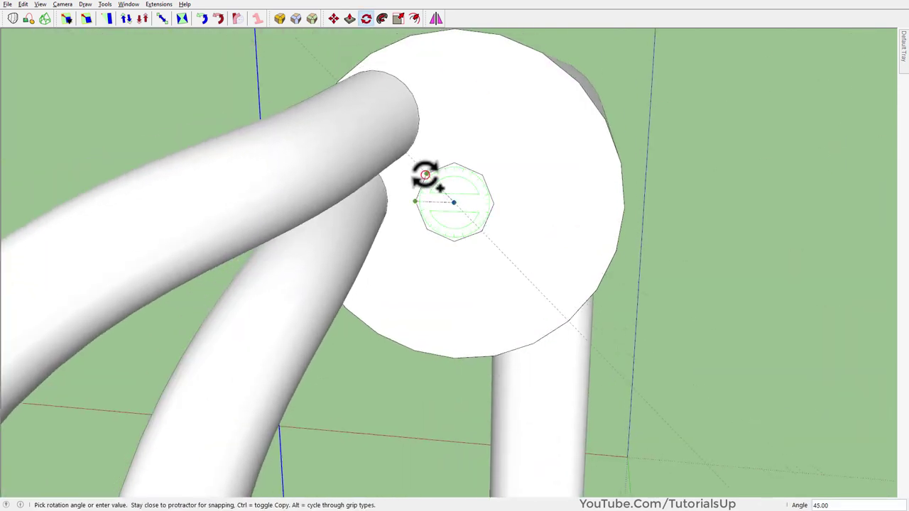
pyautogui.write('x')
pyautogui.press('Return')
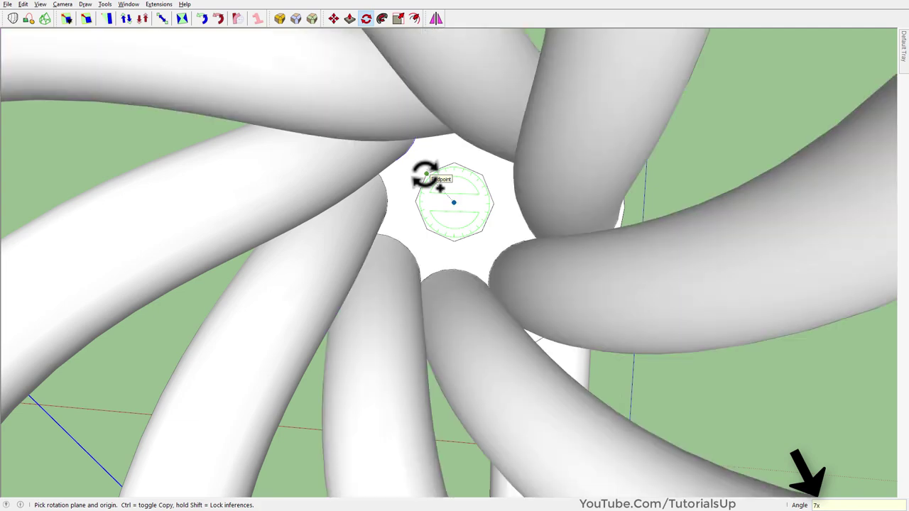
pyautogui.press('space')
pyautogui.moveTo(450, 111)
pyautogui.mouseDown(button='middle')
pyautogui.moveTo(577, 213)
pyautogui.moveTo(317, 264)
pyautogui.mouseUp(button='middle')
pyautogui.scroll(-5, 317, 273)
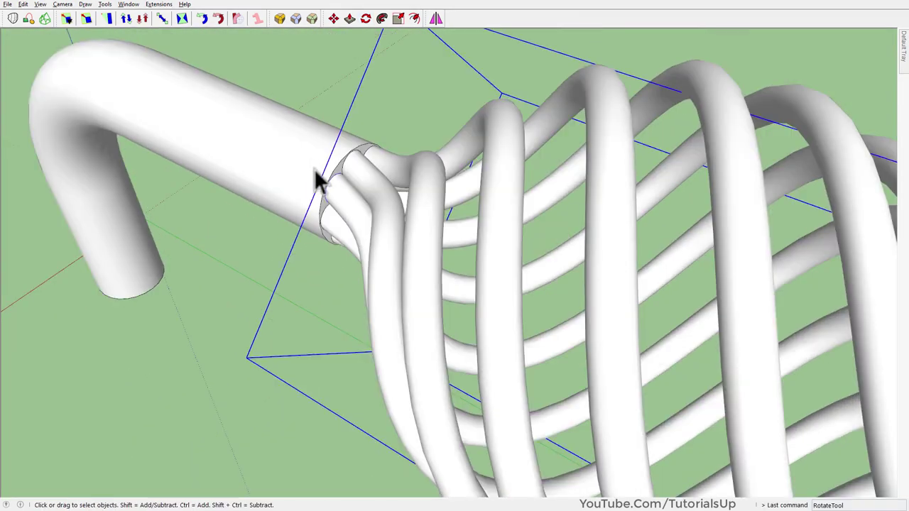
pyautogui.scroll(-5, 315, 175)
pyautogui.moveTo(239, 260)
pyautogui.mouseDown(button='middle')
pyautogui.moveTo(507, 96)
pyautogui.moveTo(467, 231)
pyautogui.mouseUp(button='middle')
# Delete the right arm's end face to open the pipe where it meets the cage.
pyautogui.scroll(-5, 464, 231)
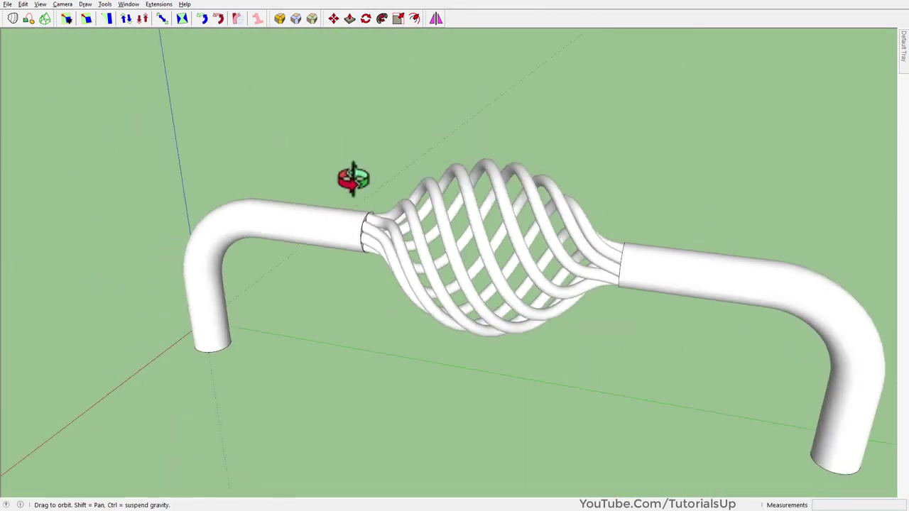
pyautogui.moveTo(351, 179)
pyautogui.mouseDown(button='middle')
pyautogui.moveTo(442, 174)
pyautogui.moveTo(649, 194)
pyautogui.mouseUp(button='middle')
pyautogui.scroll(5, 619, 222)
pyautogui.scroll(3, 550, 205)
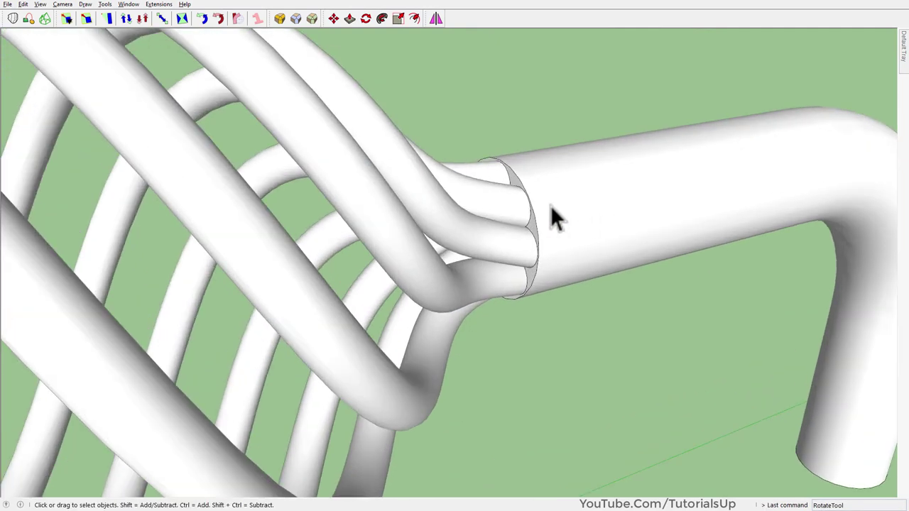
pyautogui.doubleClick(551, 205)
pyautogui.tripleClick(550, 205)
pyautogui.click(534, 224)
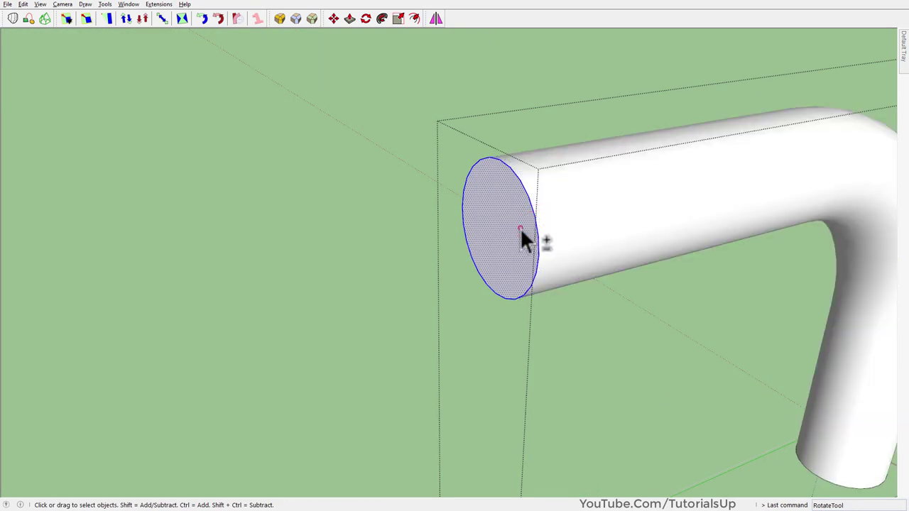
pyautogui.press('Delete')
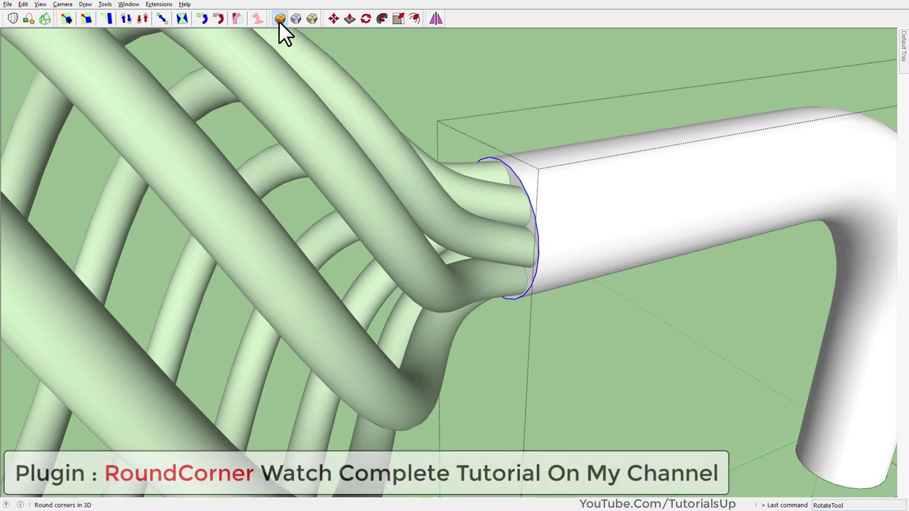
# Round the open pipe-end rim with RoundCorner so the tubes blend into the pipe.
pyautogui.click(280, 18)
pyautogui.press('Return')
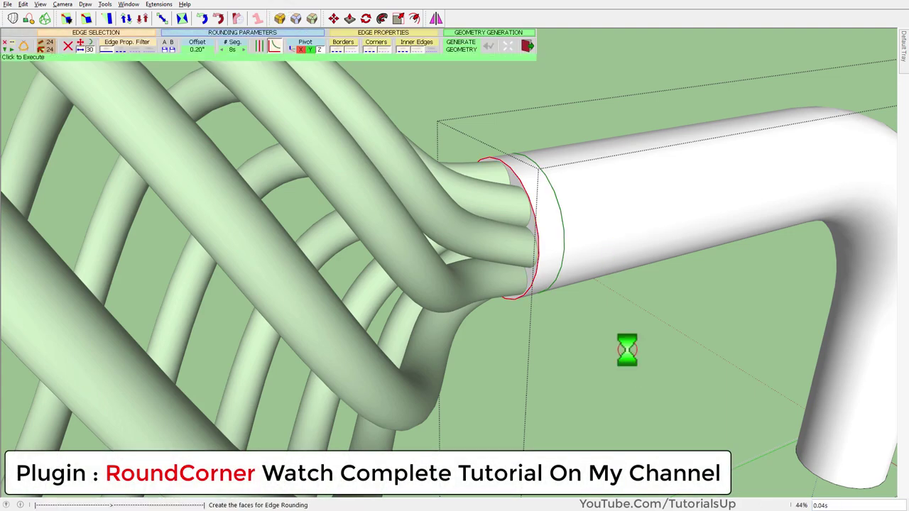
pyautogui.moveTo(608, 328); pyautogui.dragTo(497, 308, button='middle')
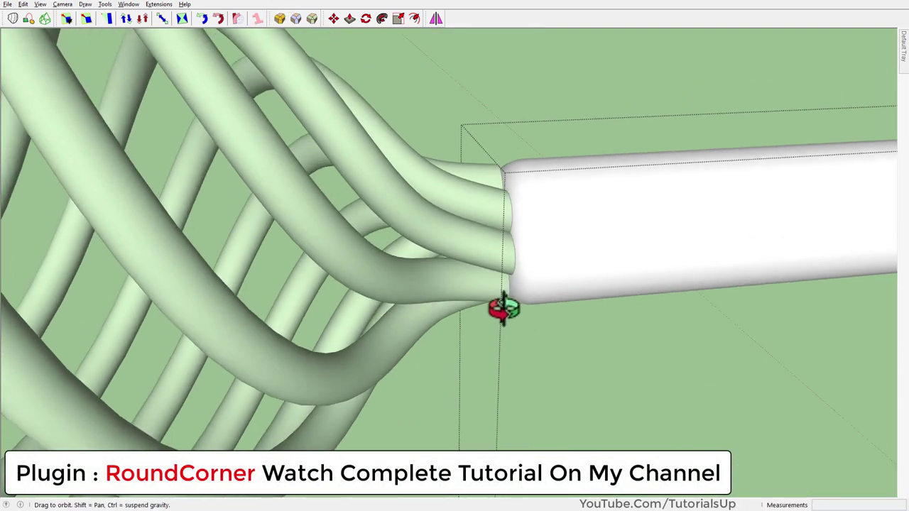
pyautogui.scroll(-3, 530, 273)
pyautogui.moveTo(617, 374)
pyautogui.mouseDown(button='middle')
pyautogui.moveTo(578, 391)
pyautogui.moveTo(602, 365)
pyautogui.mouseUp(button='middle')
pyautogui.press('m')
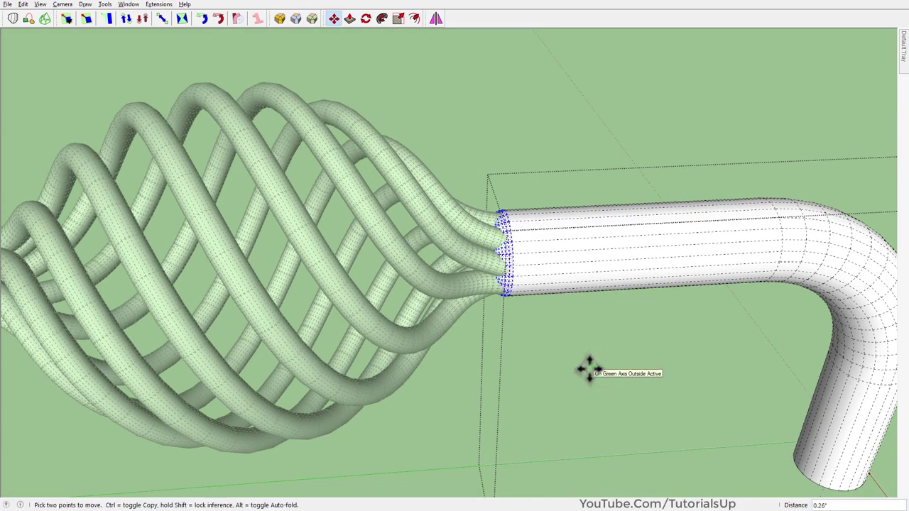
pyautogui.press('space')
pyautogui.click(609, 362)
pyautogui.scroll(5, 501, 244)
pyautogui.scroll(3, 501, 244)
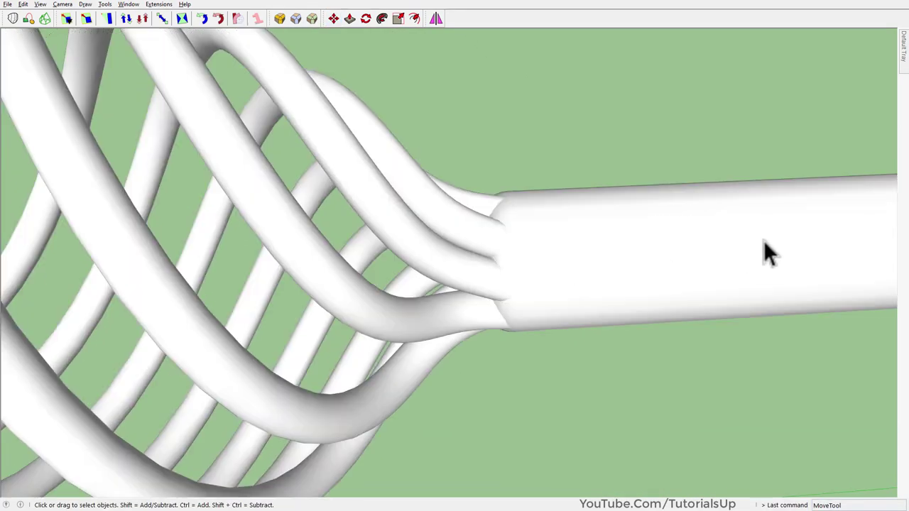
pyautogui.scroll(-5, 548, 237)
pyautogui.moveTo(547, 237)
pyautogui.mouseDown(button='middle')
pyautogui.moveTo(693, 126)
pyautogui.moveTo(457, 87)
pyautogui.moveTo(429, 195)
pyautogui.moveTo(491, 81)
pyautogui.moveTo(744, 73)
pyautogui.moveTo(485, 197)
pyautogui.moveTo(578, 257)
pyautogui.moveTo(138, 217)
pyautogui.moveTo(391, 203)
pyautogui.moveTo(391, 288)
pyautogui.mouseUp(button='middle')
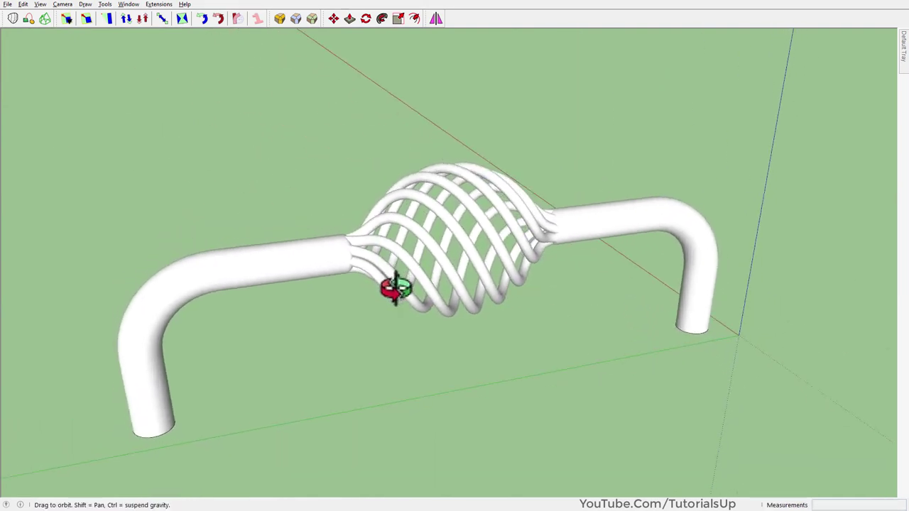
# Window-select both bent pipes and the tube cage and make them one component.
pyautogui.scroll(-4, 695, 331)
pyautogui.moveTo(716, 321); pyautogui.dragTo(385, 142)
pyautogui.scroll(3, 645, 222)
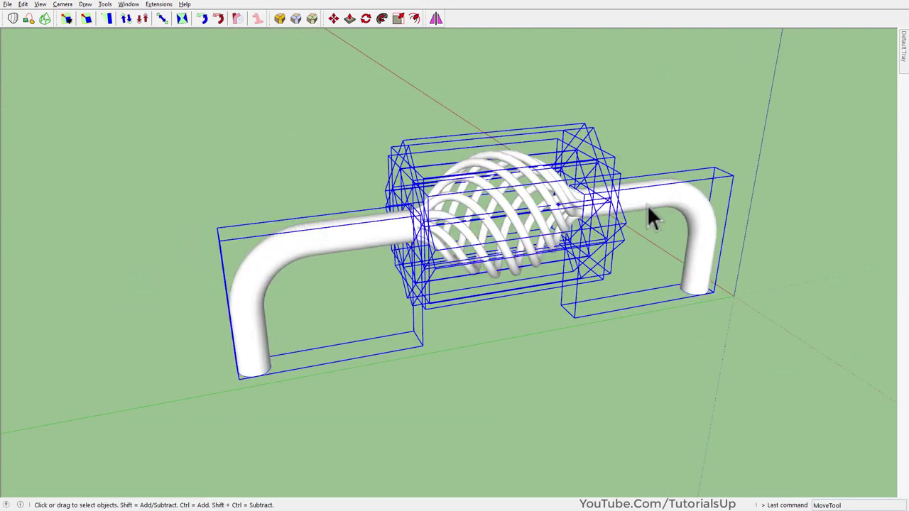
pyautogui.rightClick(647, 204)
pyautogui.click(700, 93)
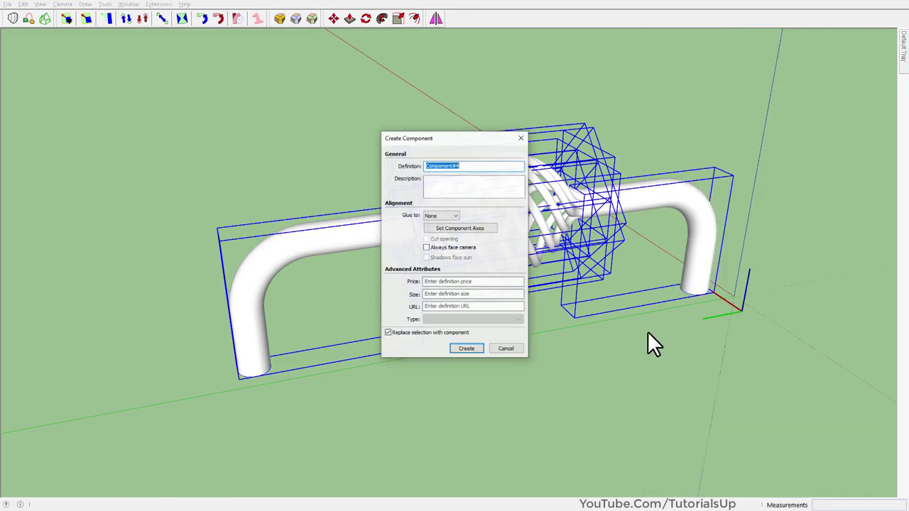
pyautogui.click(462, 345)
pyautogui.moveTo(424, 306); pyautogui.dragTo(641, 277, button='middle')
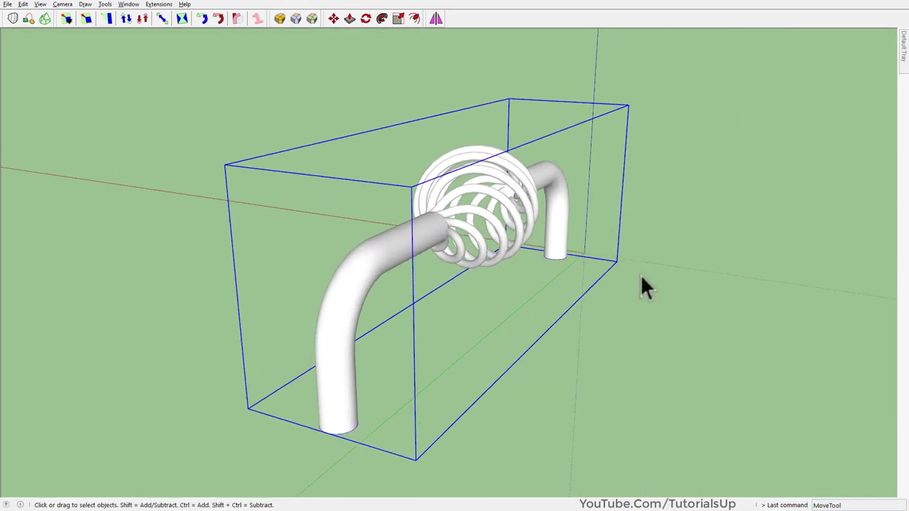
pyautogui.scroll(-2, 367, 252)
pyautogui.moveTo(322, 213)
pyautogui.mouseDown(button='middle')
pyautogui.moveTo(386, 293)
pyautogui.moveTo(385, 314)
pyautogui.mouseUp(button='middle')
pyautogui.moveTo(466, 315)
pyautogui.mouseDown(button='middle')
pyautogui.moveTo(220, 293)
pyautogui.moveTo(349, 324)
pyautogui.moveTo(645, 362)
pyautogui.moveTo(531, 234)
pyautogui.moveTo(678, 213)
pyautogui.moveTo(332, 295)
pyautogui.moveTo(463, 253)
pyautogui.mouseUp(button='middle')
pyautogui.click(646, 361)
# Choose the yellow colour in the Default Tray's Materials panel.
pyautogui.click(902, 65)
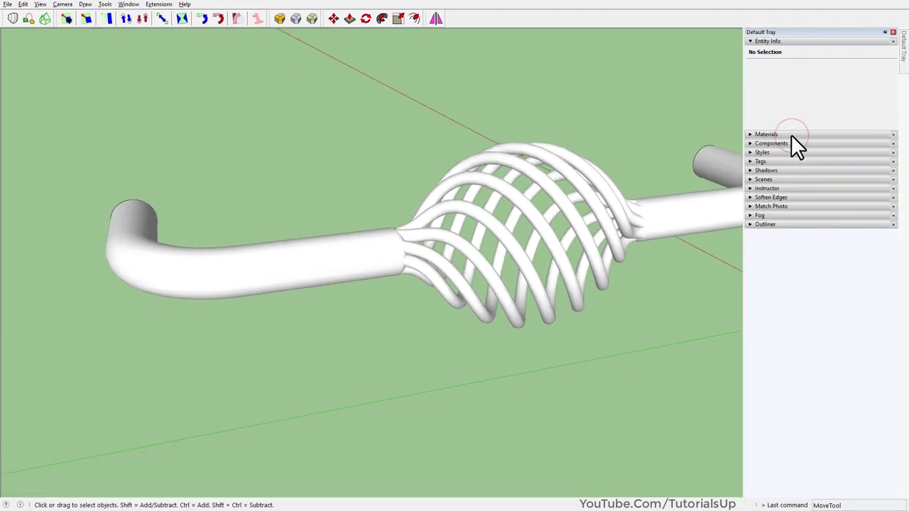
pyautogui.click(791, 134)
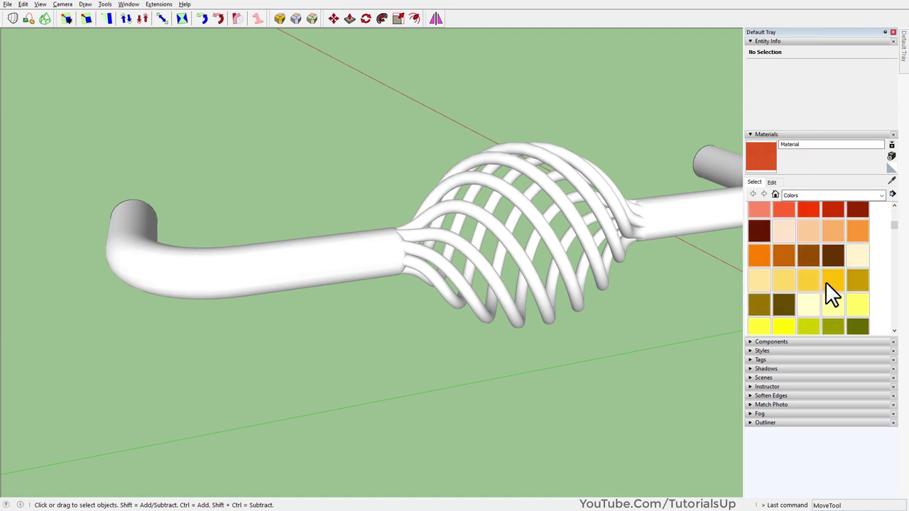
pyautogui.click(827, 279)
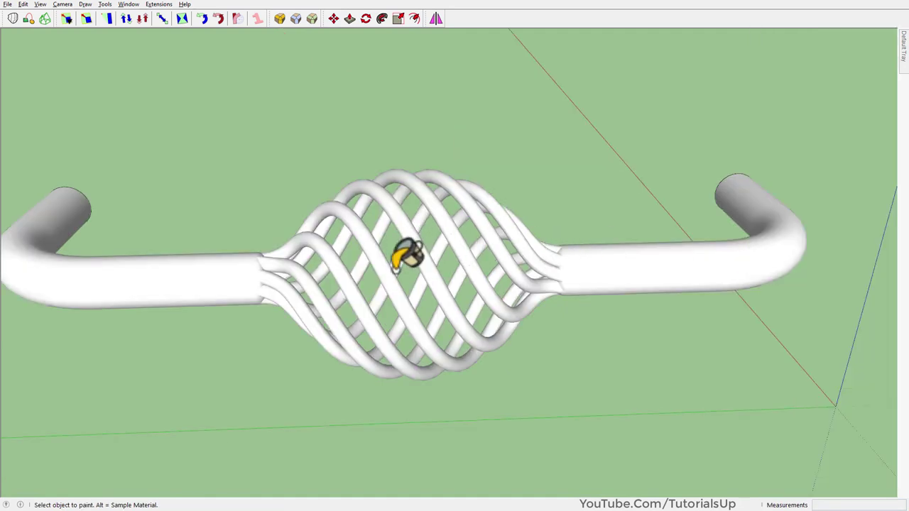
# Inside the cage group, paint four alternate tubes yellow.
pyautogui.moveTo(406, 255)
pyautogui.mouseDown(button='middle')
pyautogui.moveTo(426, 249)
pyautogui.moveTo(425, 272)
pyautogui.mouseUp(button='middle')
pyautogui.press('space')
pyautogui.click(425, 264)
pyautogui.doubleClick(414, 275)
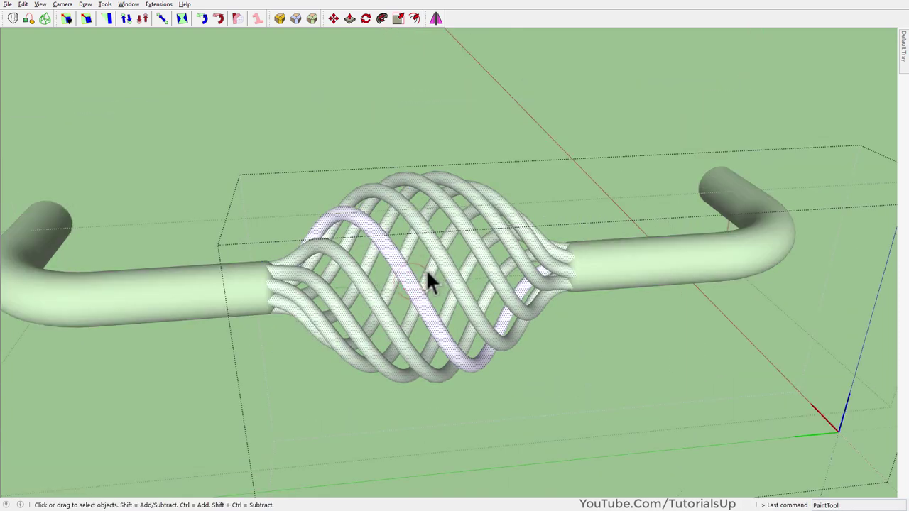
pyautogui.press('Escape')
pyautogui.click(419, 273)
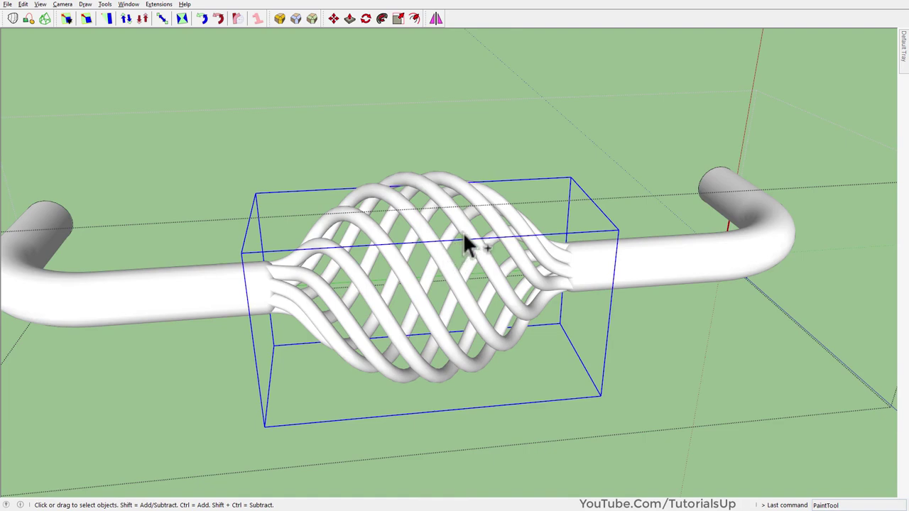
pyautogui.click(410, 274)
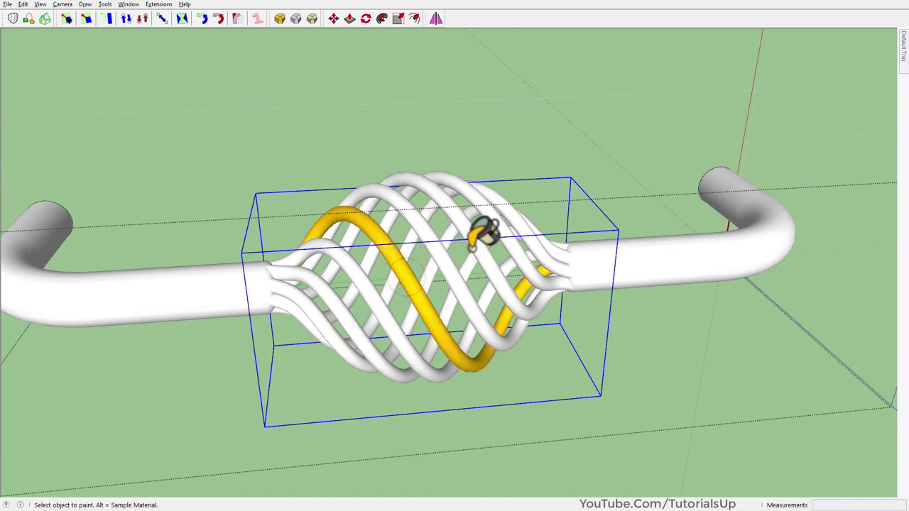
pyautogui.click(484, 225)
pyautogui.moveTo(485, 226)
pyautogui.mouseDown(button='middle')
pyautogui.moveTo(395, 270)
pyautogui.moveTo(298, 277)
pyautogui.mouseUp(button='middle')
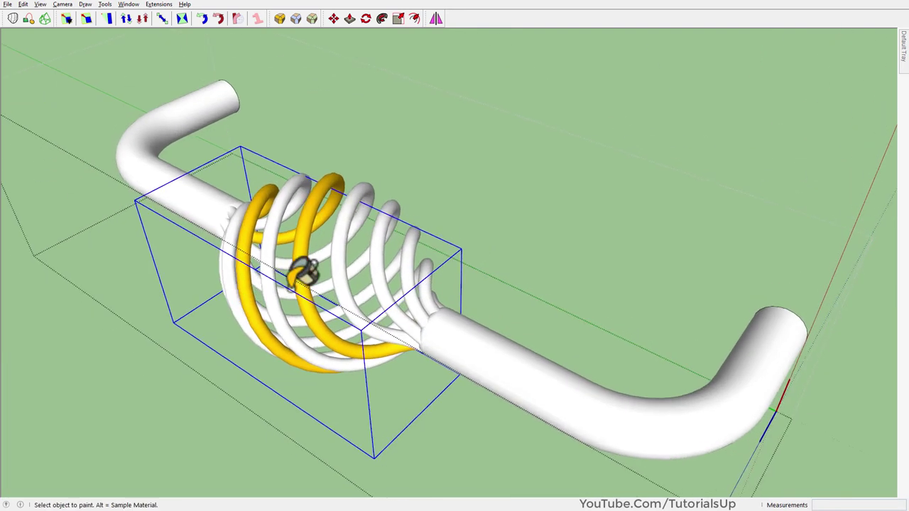
pyautogui.click(404, 214)
pyautogui.moveTo(404, 214)
pyautogui.mouseDown(button='middle')
pyautogui.moveTo(146, 192)
pyautogui.moveTo(215, 207)
pyautogui.moveTo(324, 185)
pyautogui.moveTo(304, 187)
pyautogui.moveTo(639, 174)
pyautogui.moveTo(240, 262)
pyautogui.moveTo(541, 191)
pyautogui.moveTo(436, 229)
pyautogui.moveTo(560, 216)
pyautogui.mouseUp(button='middle')
pyautogui.click(340, 202)
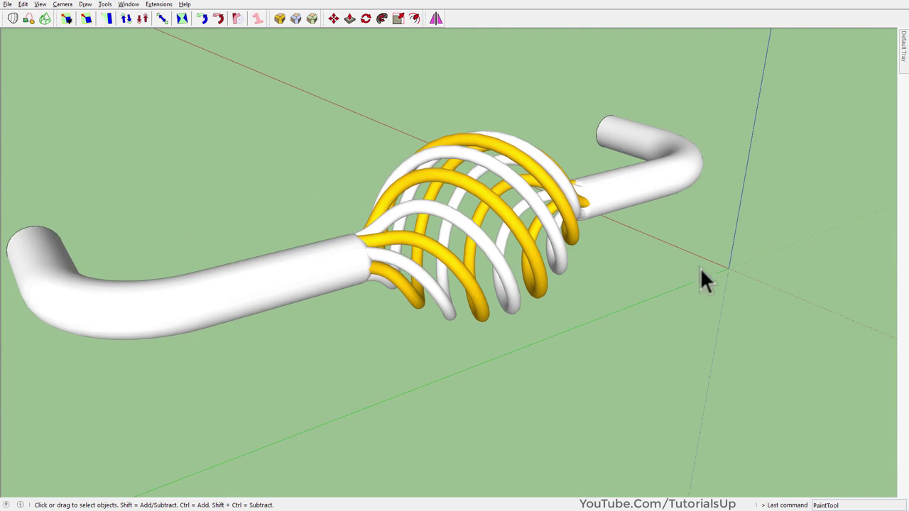
pyautogui.scroll(1, 544, 249)
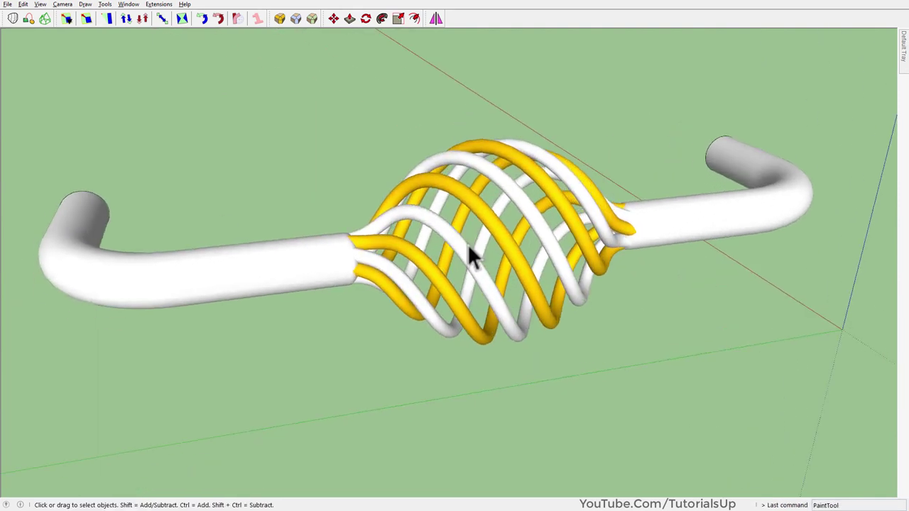